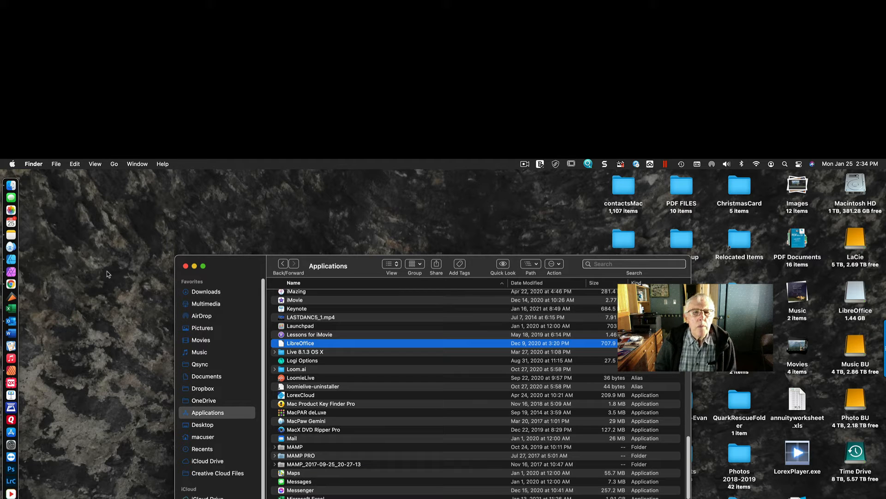
Open LibreOffice from the Applications folder and create a new Calc spreadsheet.
double_click(344, 345)
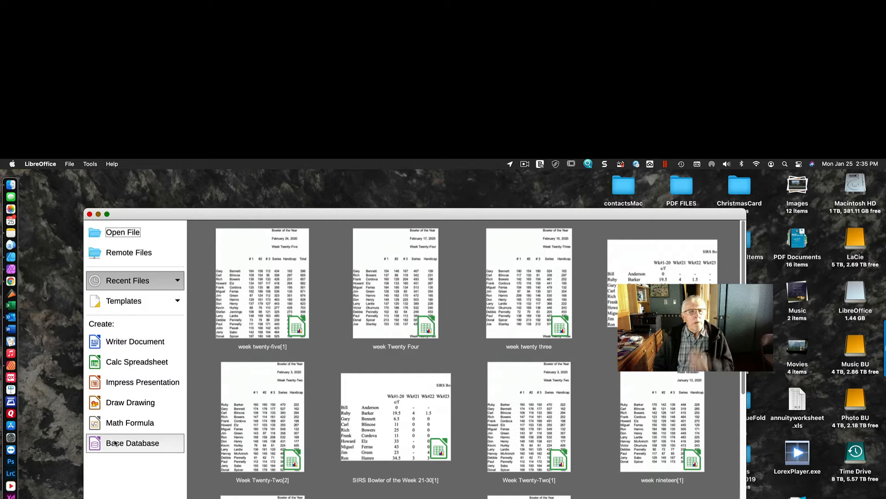
left_click(129, 363)
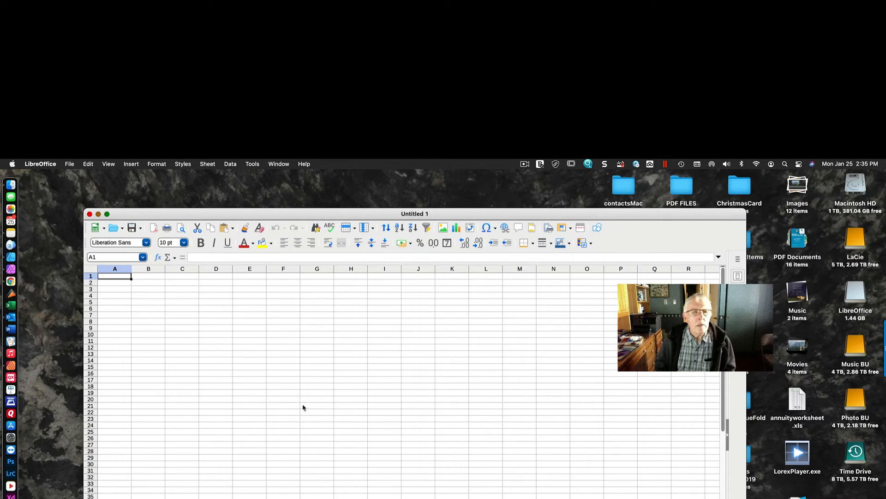
Format the cell range A1:H13 with the Tahoma font at 18 pt.
left_click(341, 355, "shift")
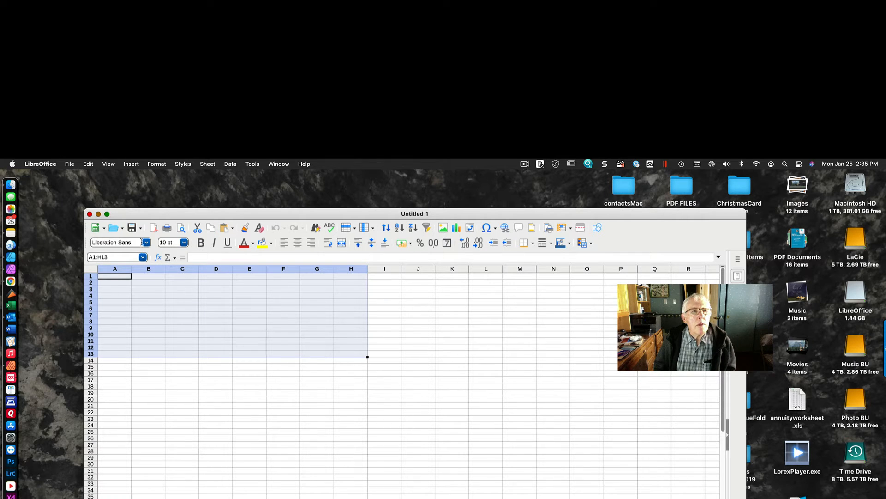
left_click(146, 243)
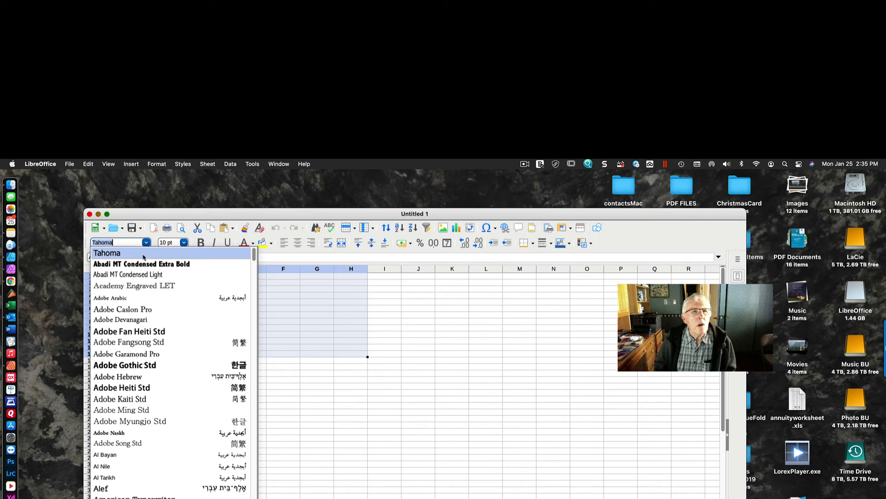
left_click(144, 253)
left_click(183, 244)
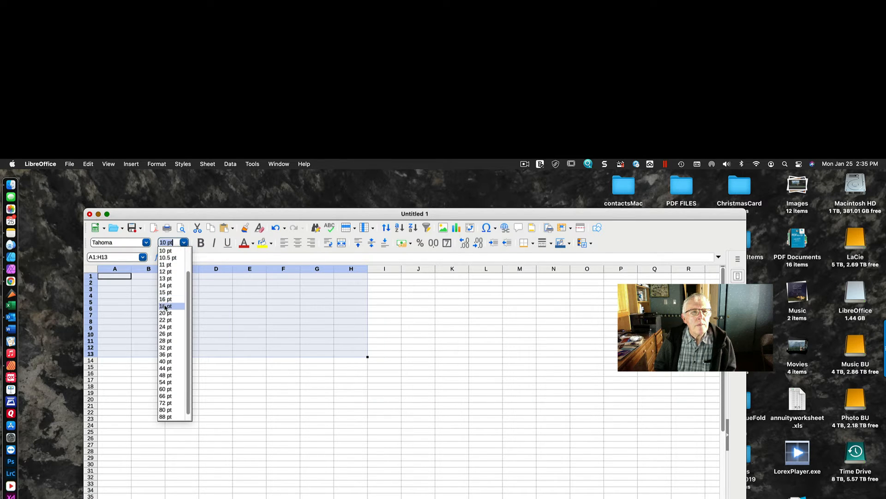
left_click(165, 306)
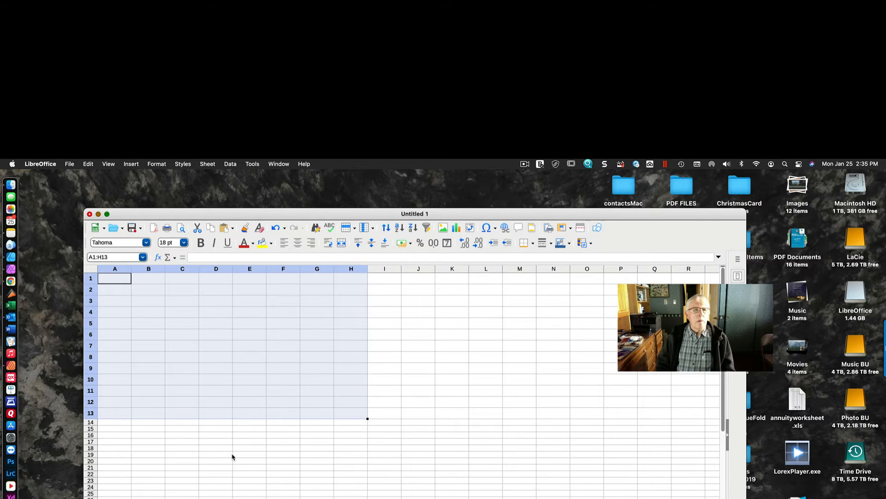
Enter 1 in cell A1 and the formula =A1+1 in cell A2.
left_click(111, 280)
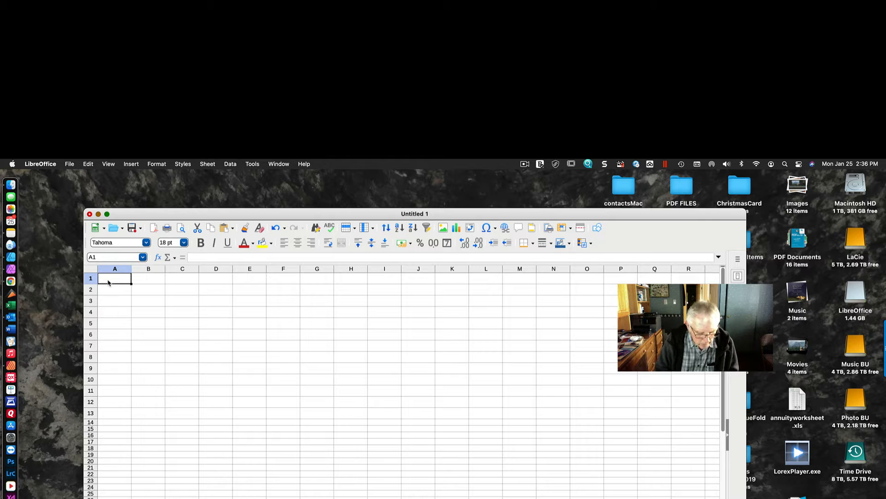
type("1")
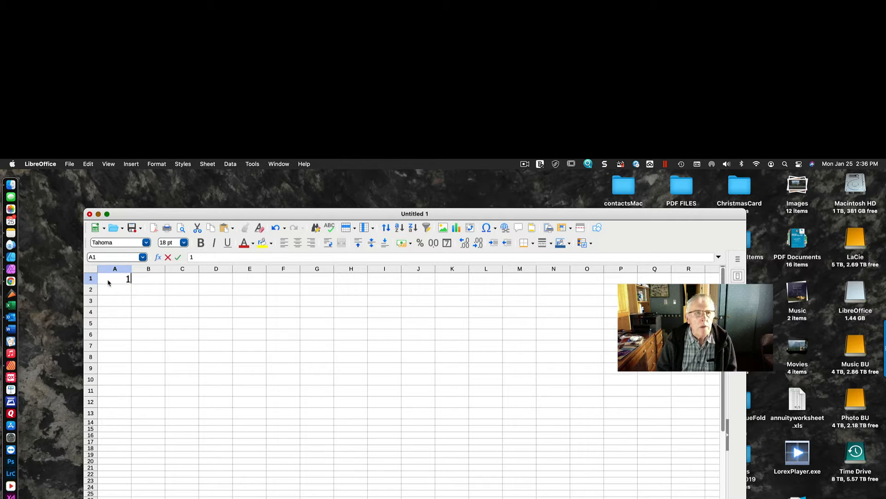
key("Return")
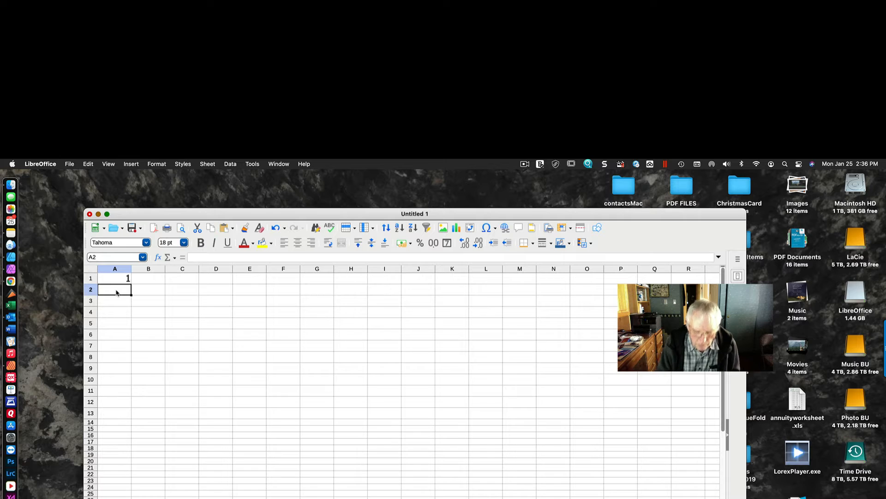
type("=")
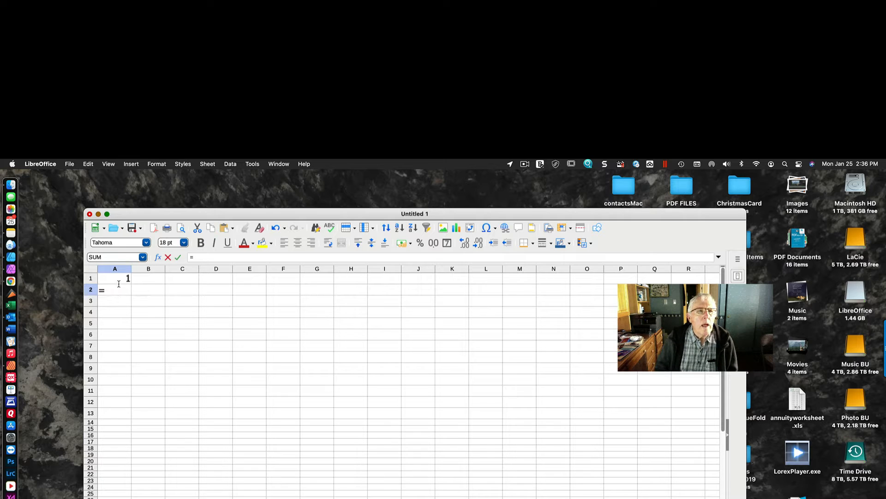
left_click(119, 282)
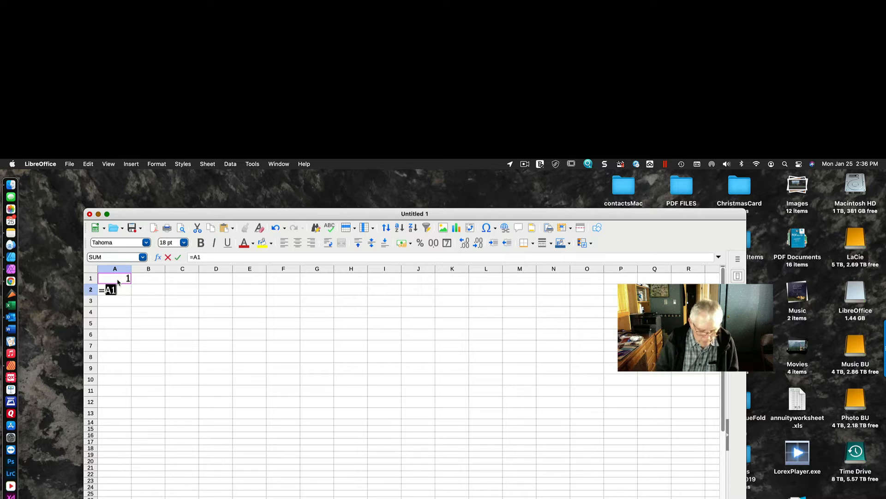
type("+1")
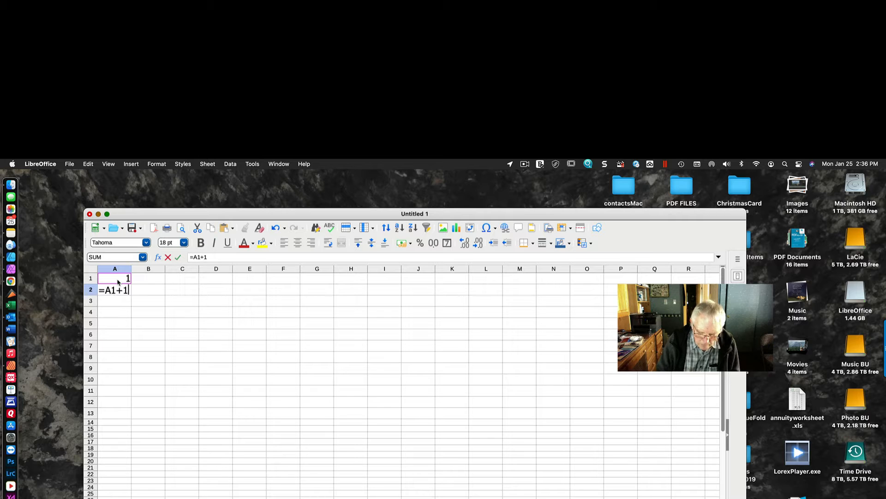
key("Return")
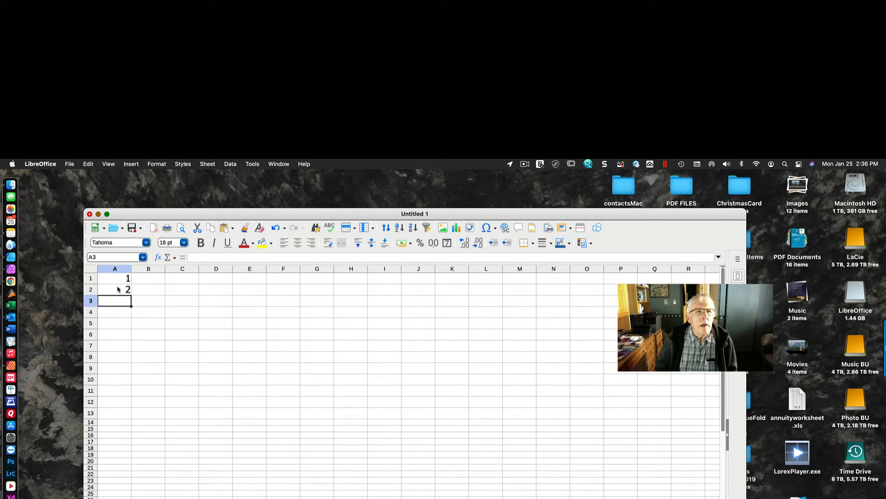
Fill the formula in A2 down through cell A10.
left_click(118, 289)
left_click_drag(118, 291, 123, 382)
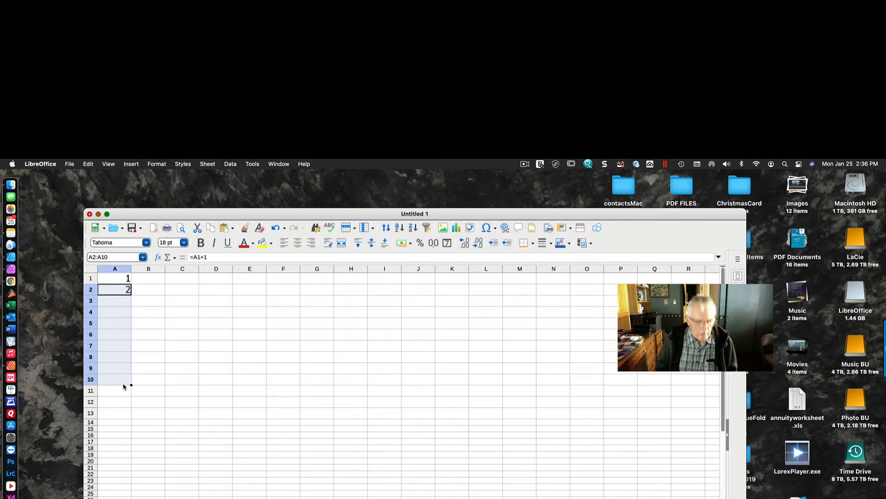
key("super+d")
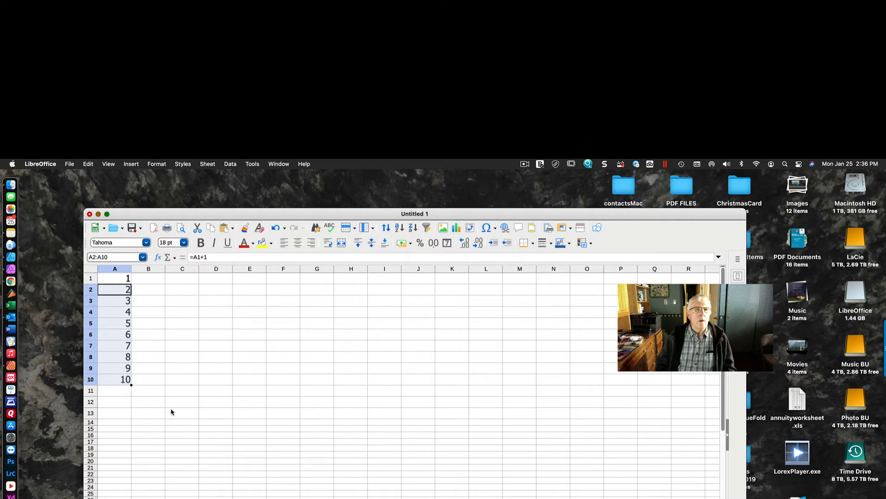
Replace the formulas in A1:A10 with plain values by copying the range and pasting it over itself as numbers only, then check the cells.
left_click(113, 279)
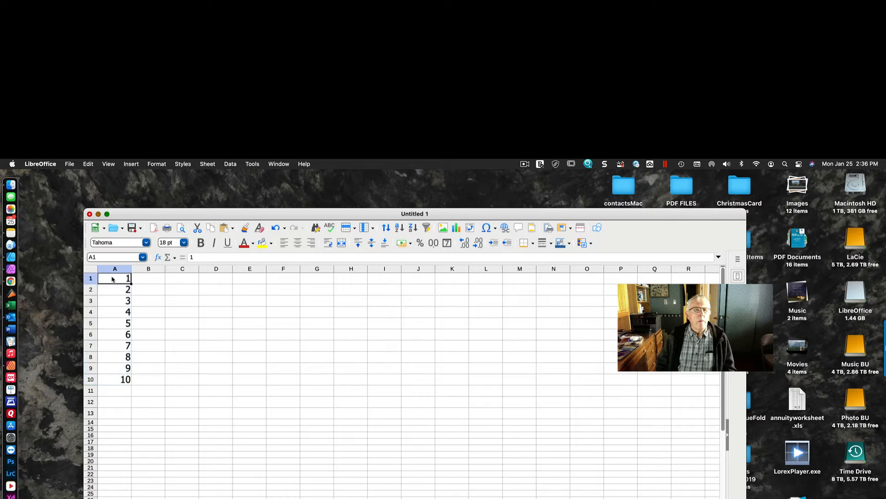
left_click_drag(112, 279, 123, 380)
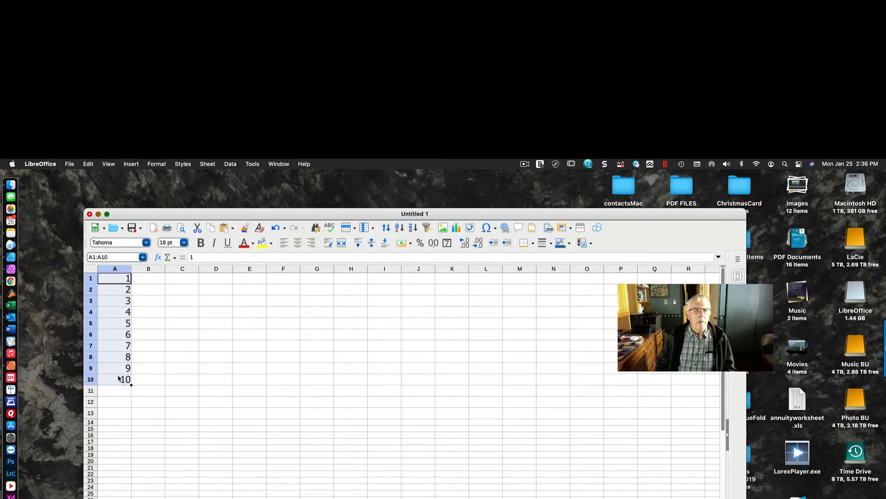
right_click(116, 296)
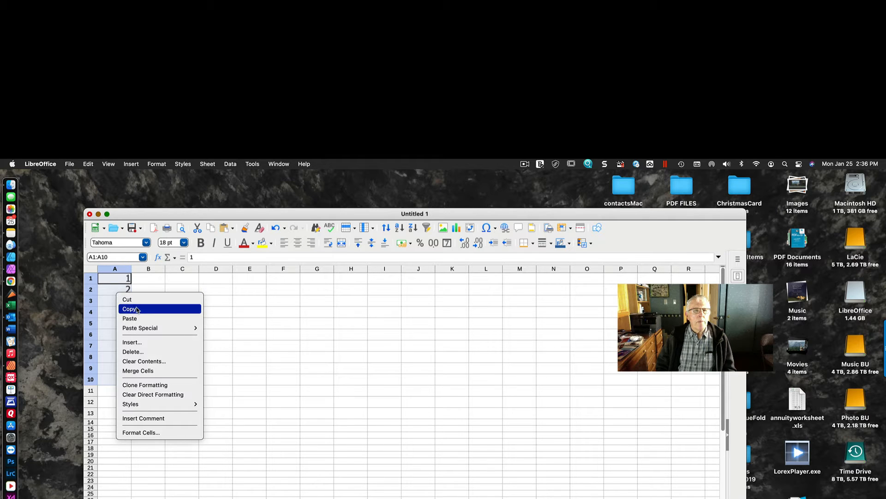
left_click(137, 309)
right_click(112, 283)
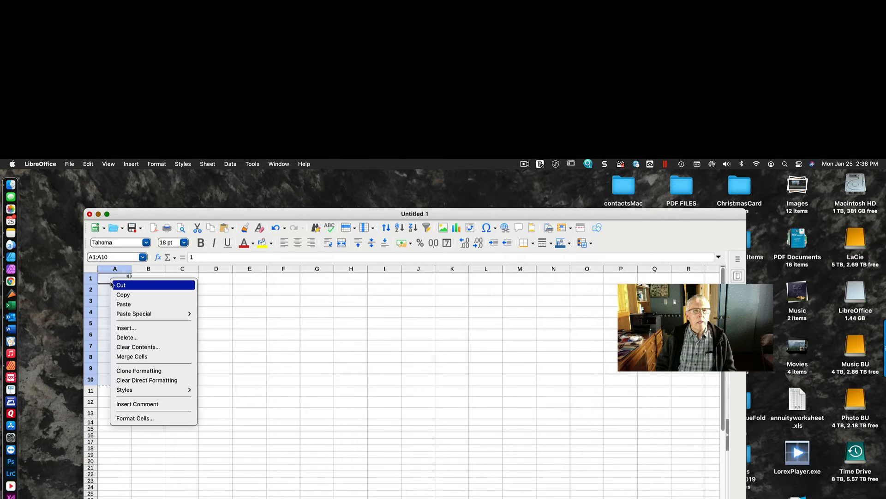
mouse_move(143, 316)
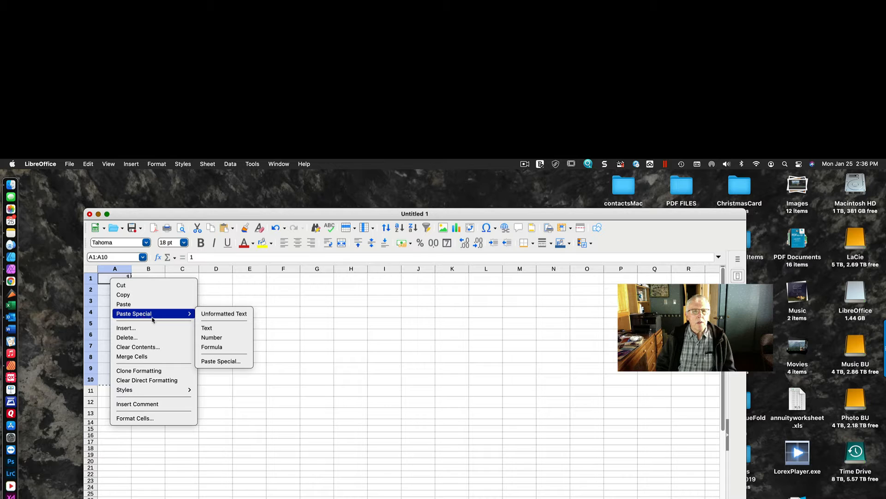
left_click(224, 337)
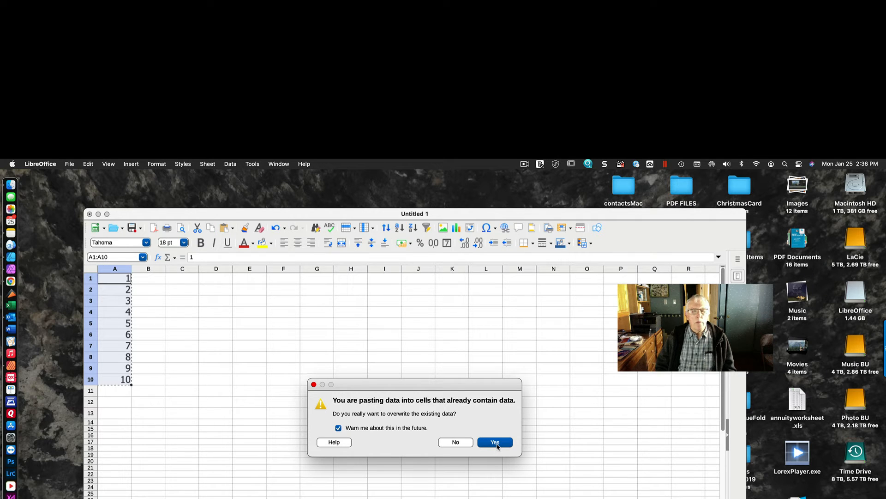
left_click(496, 444)
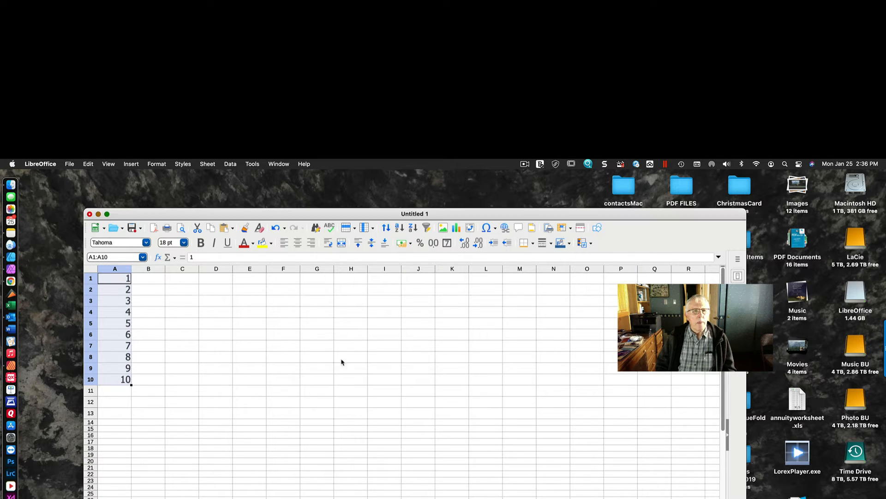
key("cmd+c")
left_click(115, 327)
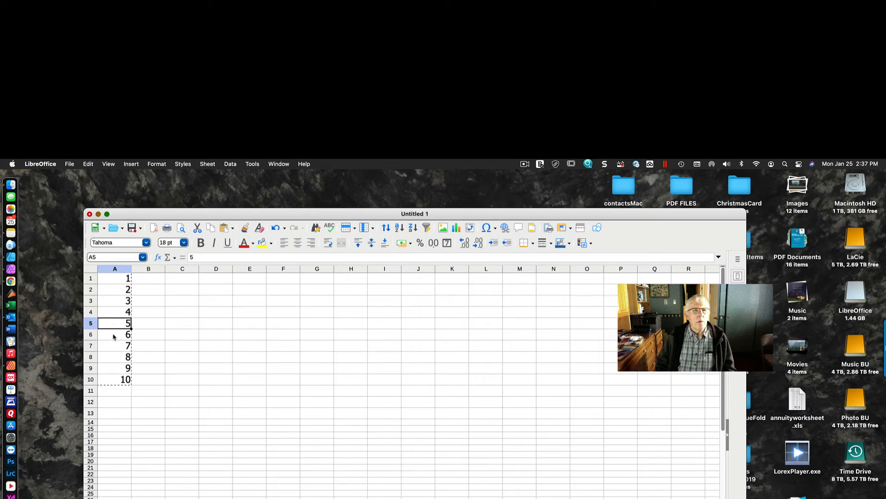
left_click(113, 336)
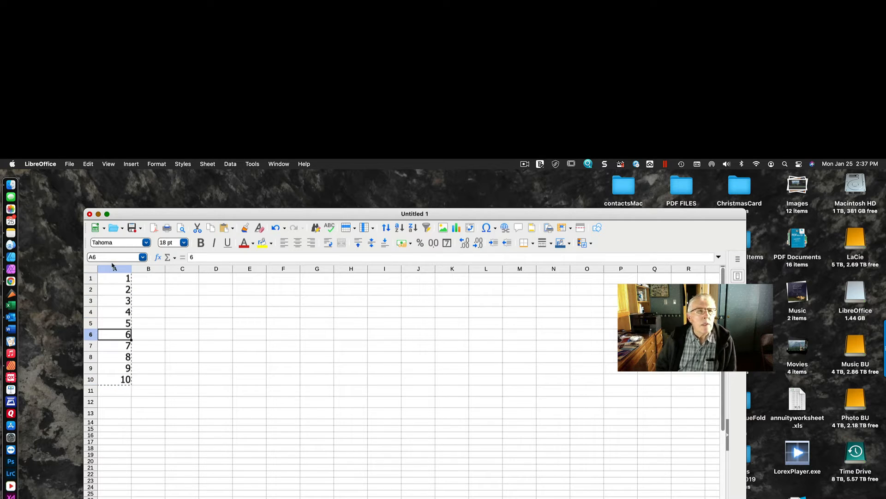
Insert an empty row above row 1.
left_click(90, 279)
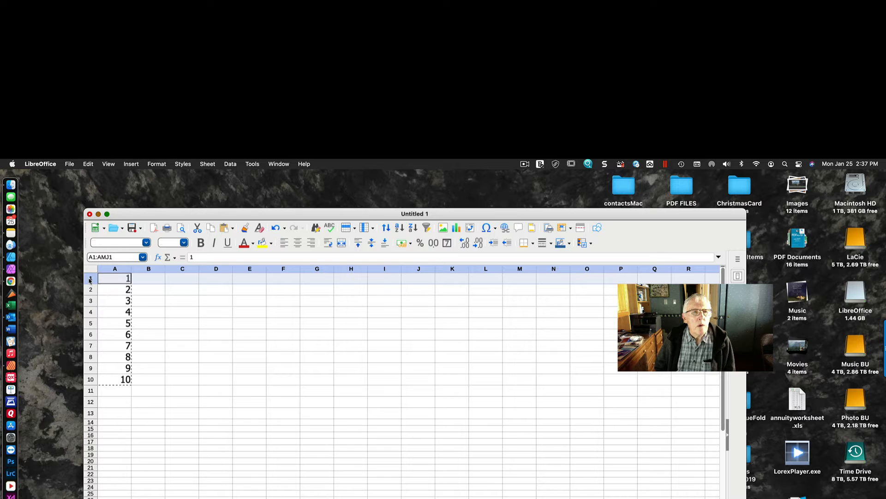
right_click(90, 280)
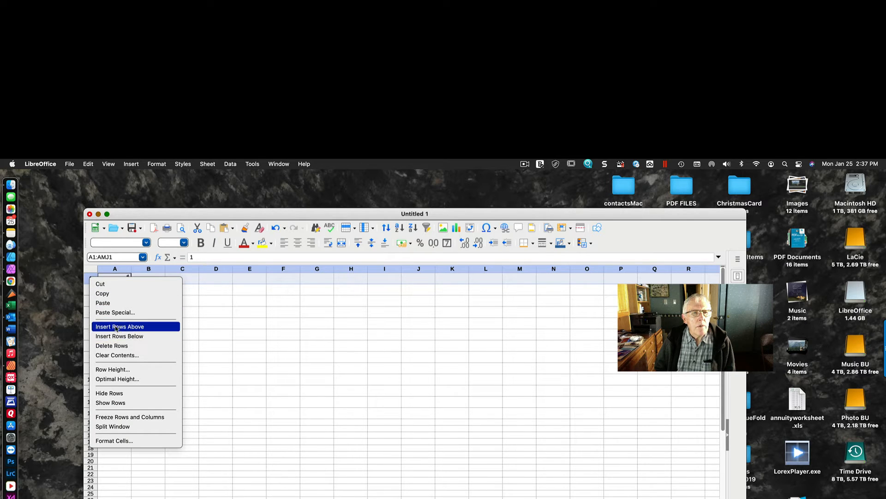
left_click(116, 329)
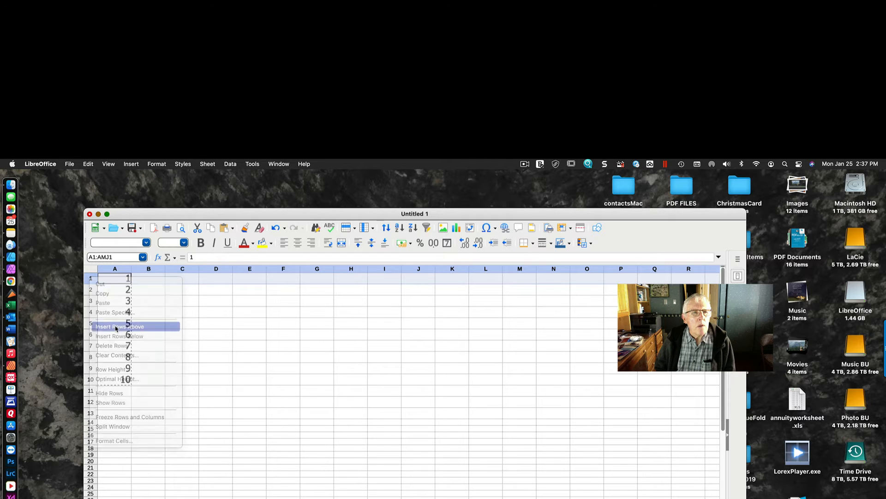
Copy the numbers in A2:A11 and paste them transposed across row 1, starting at cell B1.
left_click_drag(123, 286, 126, 392)
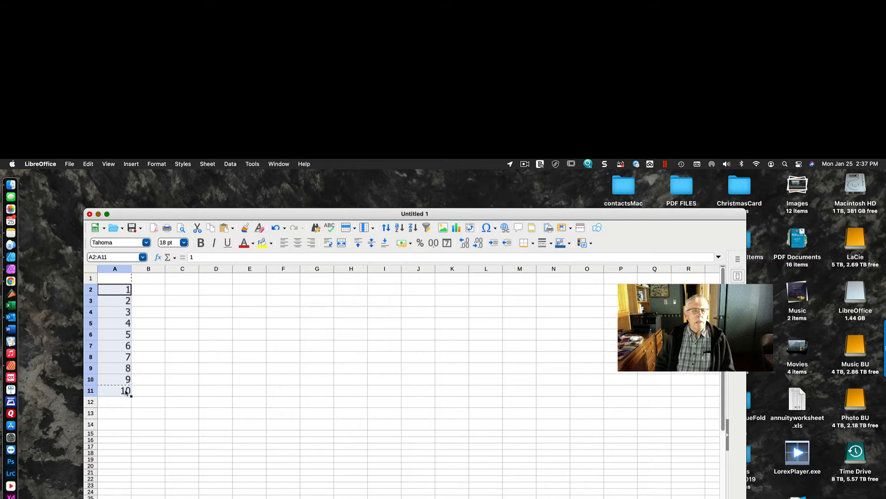
right_click(107, 312)
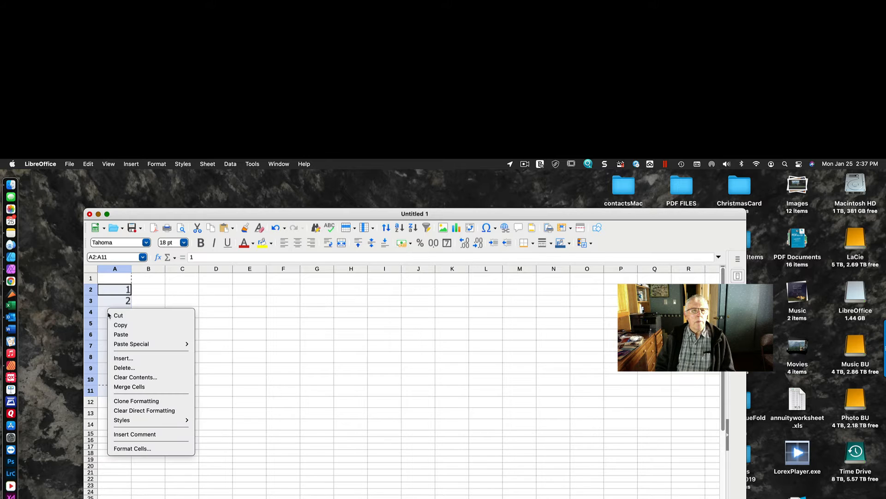
left_click(122, 325)
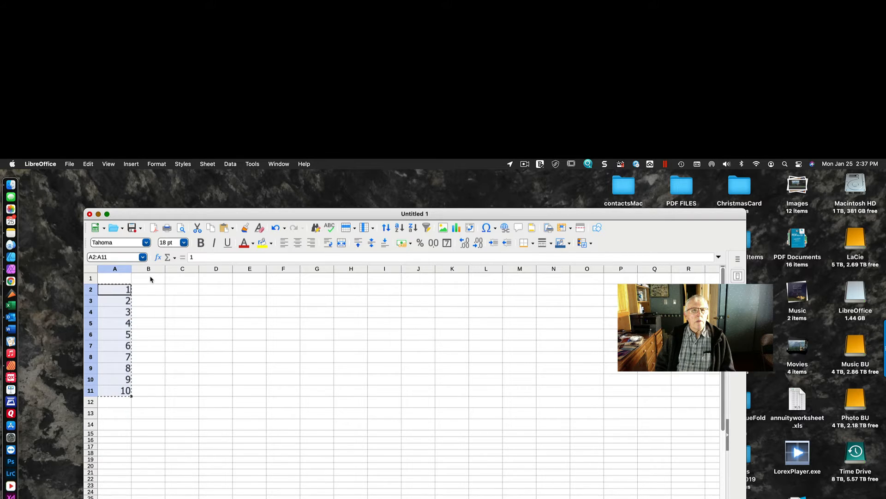
left_click(150, 279)
right_click(150, 279)
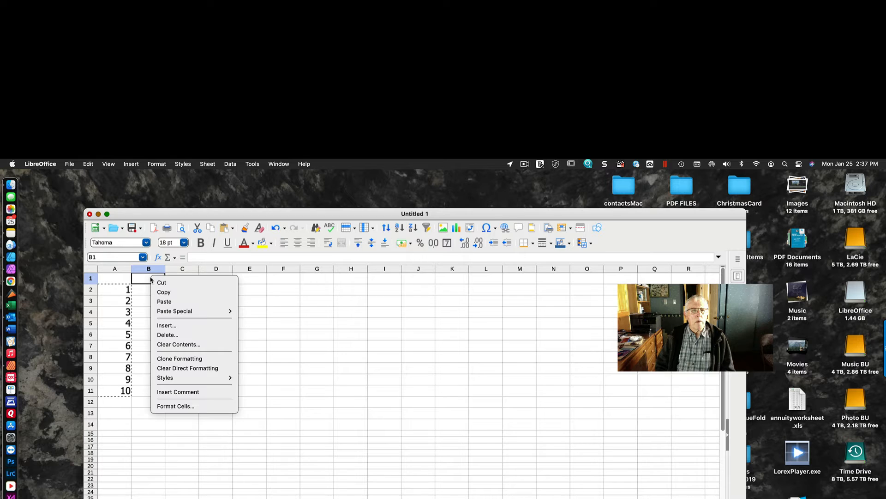
mouse_move(185, 316)
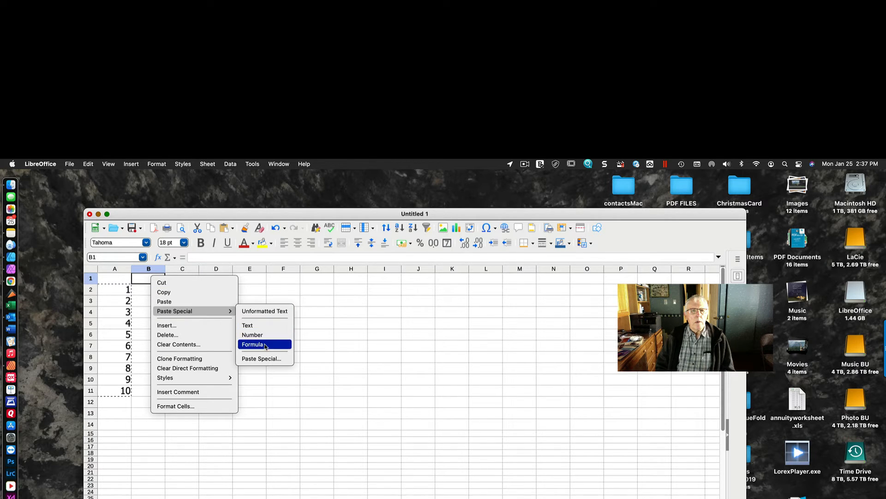
left_click(265, 358)
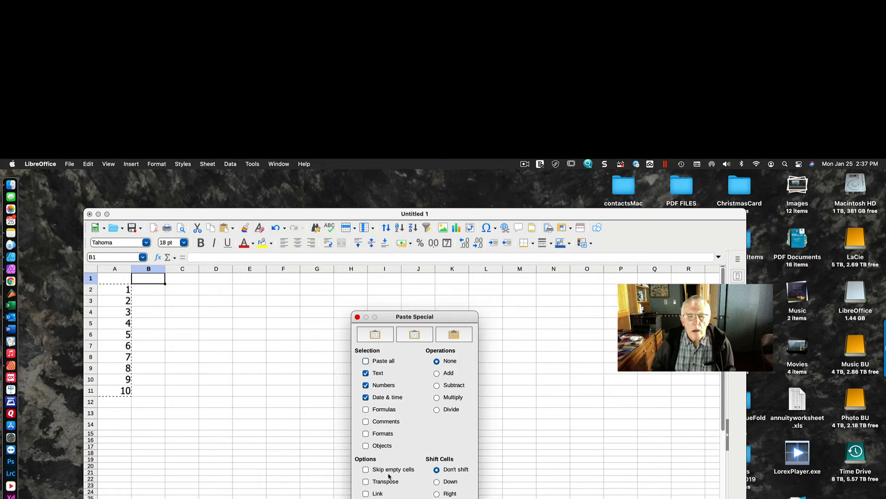
left_click(366, 481)
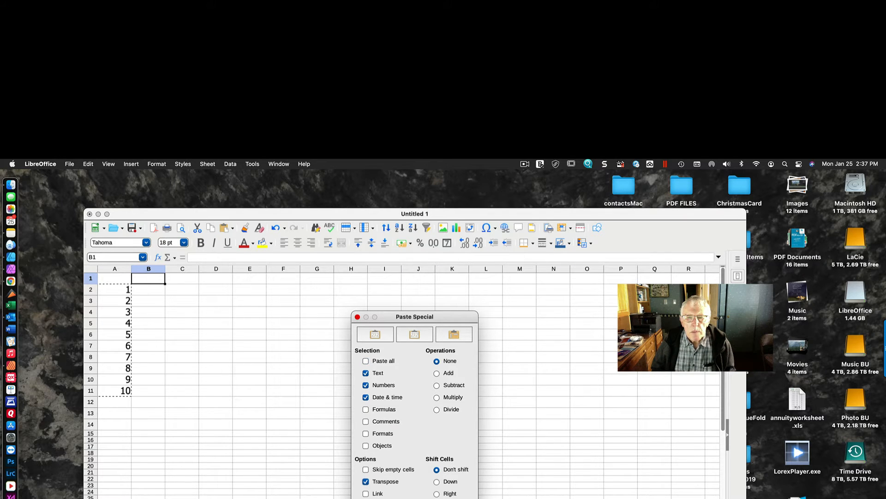
key("Return")
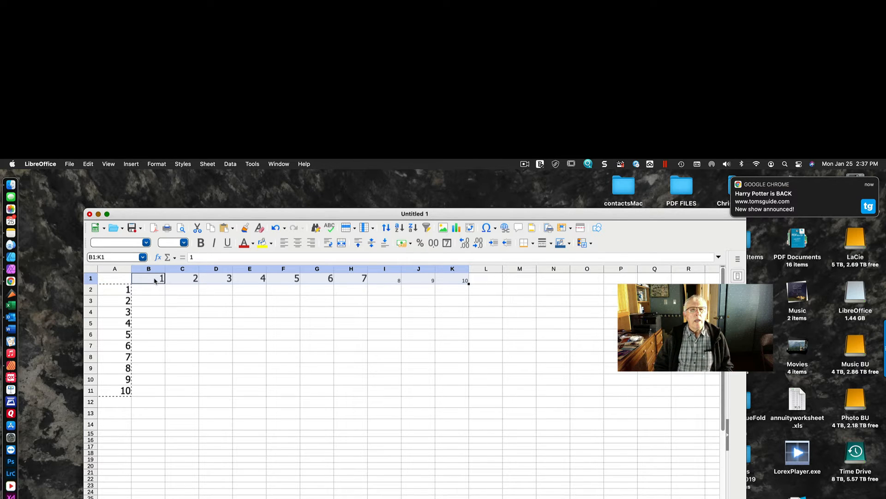
Clone the formatting of cell B1 onto cells I1:K1 so the header numbers match.
left_click(155, 281)
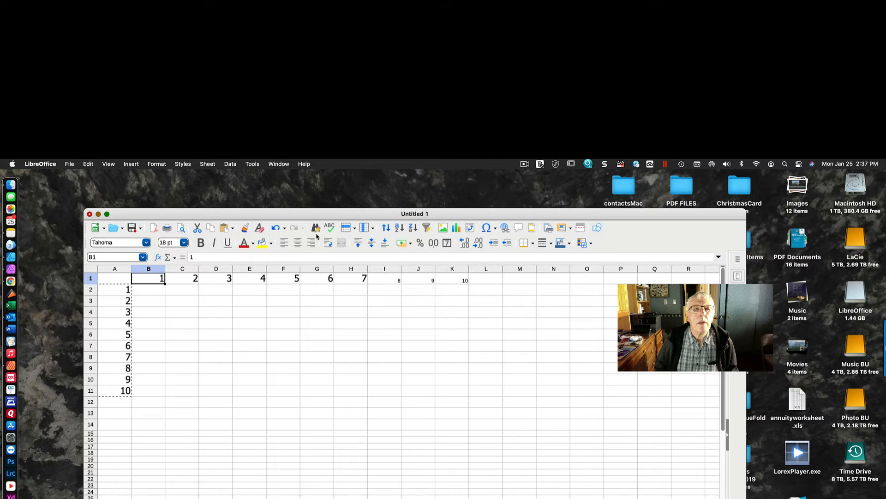
left_click(245, 228)
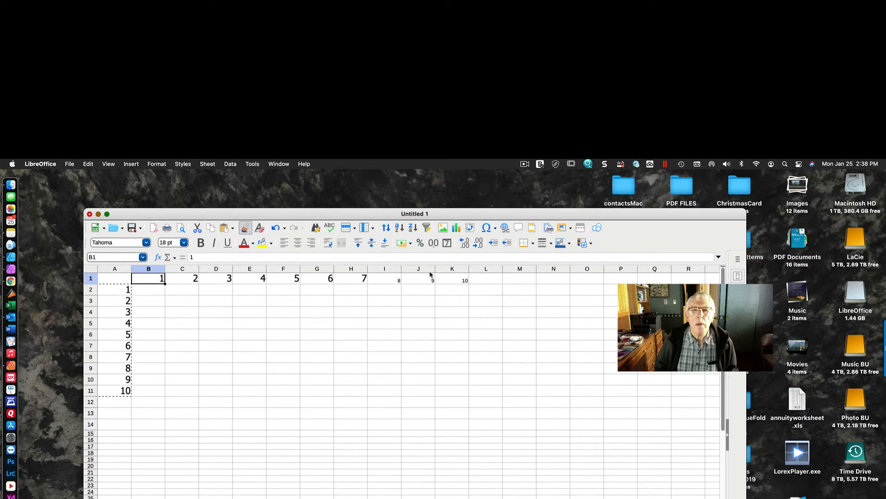
left_click_drag(393, 278, 463, 281)
left_click(552, 333)
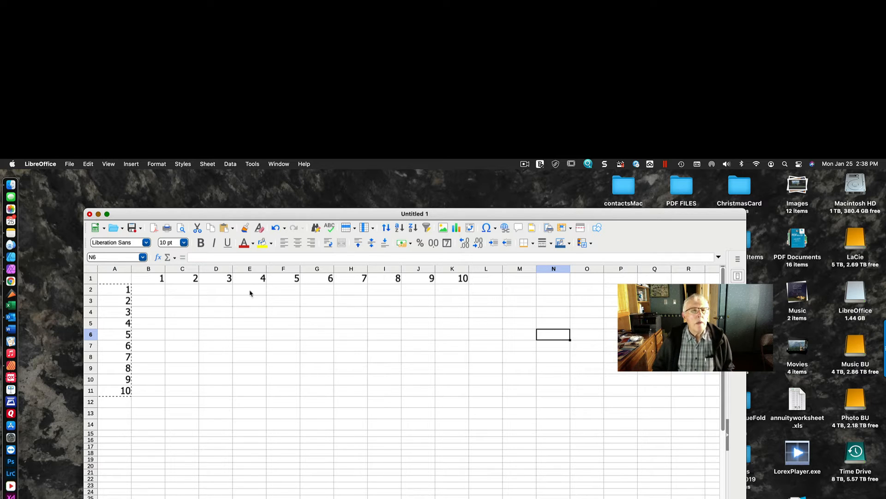
Enter the formula =B$1*$A1 in cell B2.
left_click(160, 291)
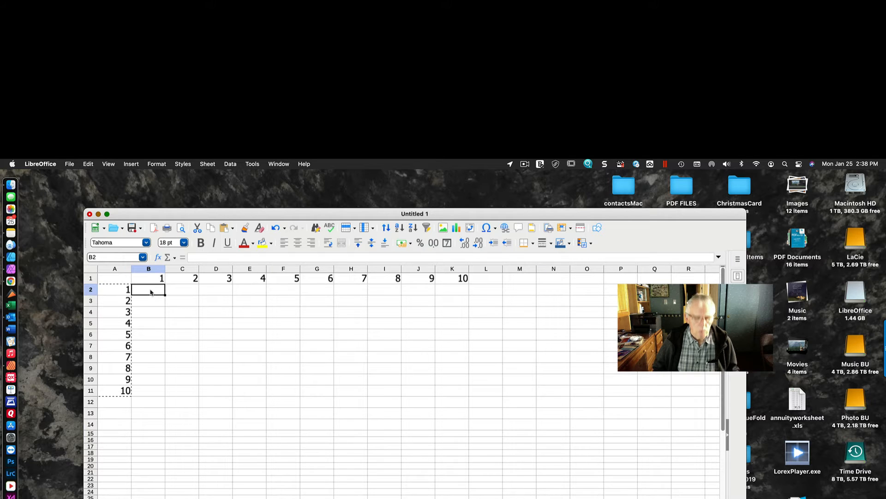
type("=$")
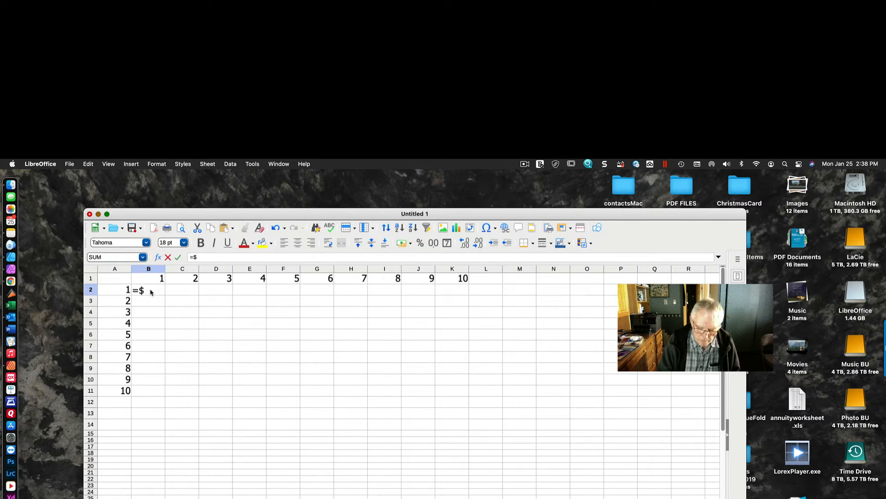
key("BackSpace")
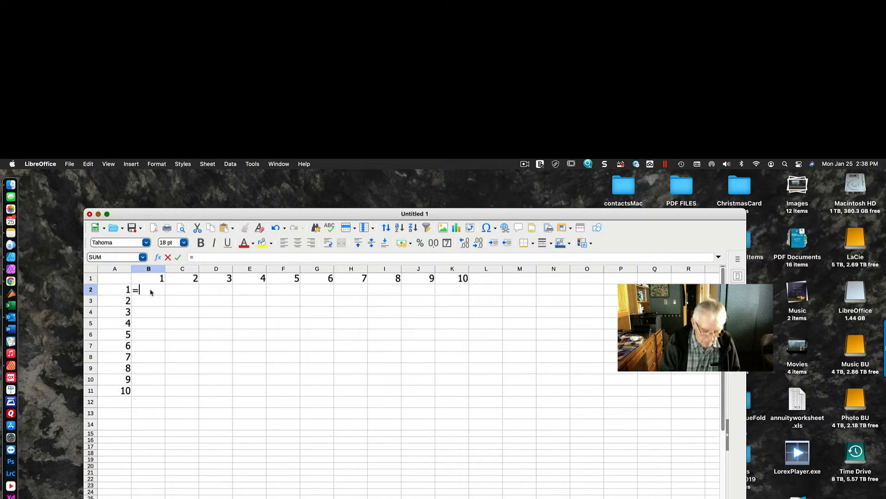
type("b")
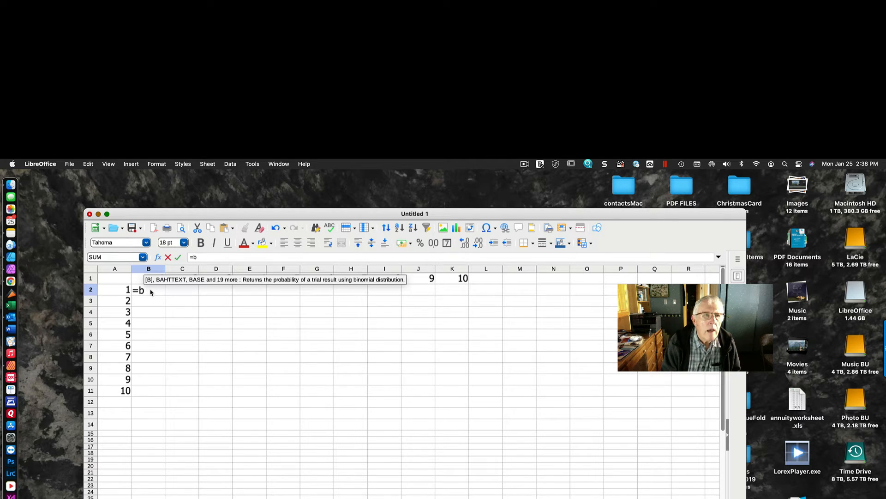
key("BackSpace")
type("B")
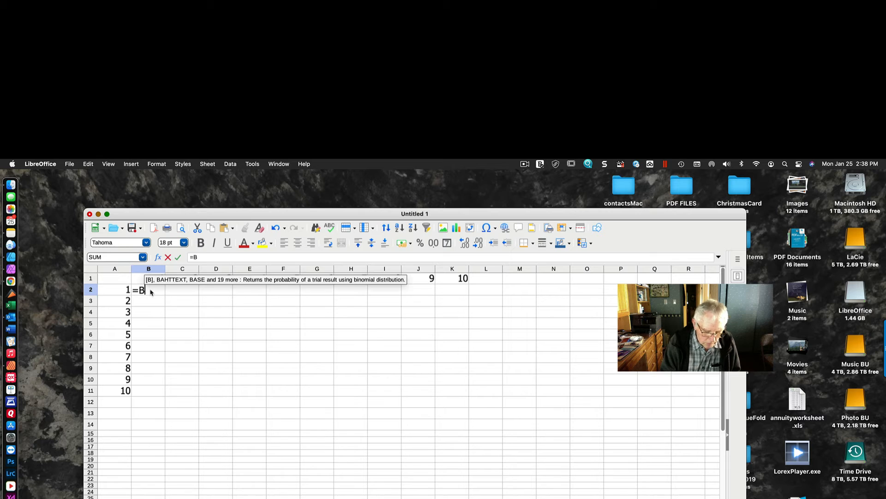
type("$")
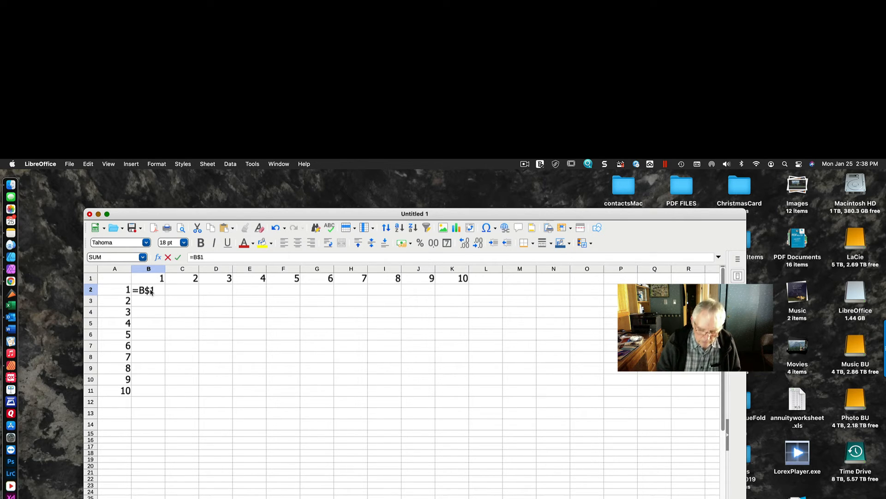
type("1*")
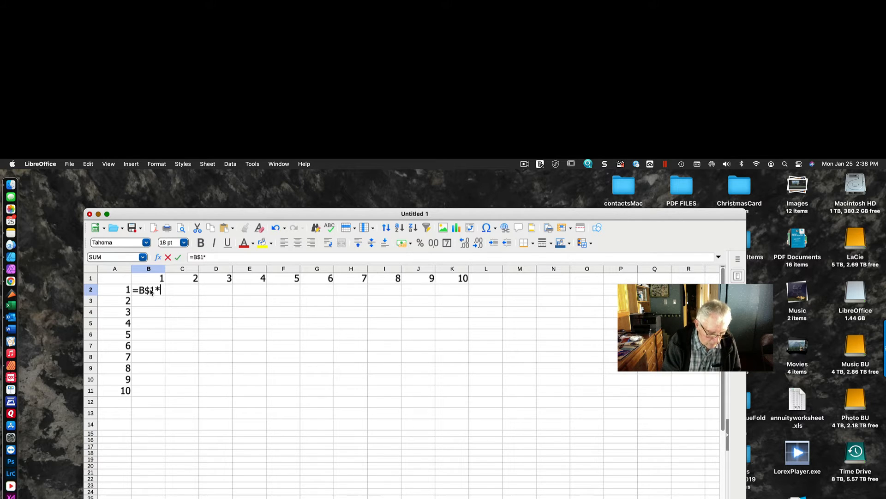
type("$")
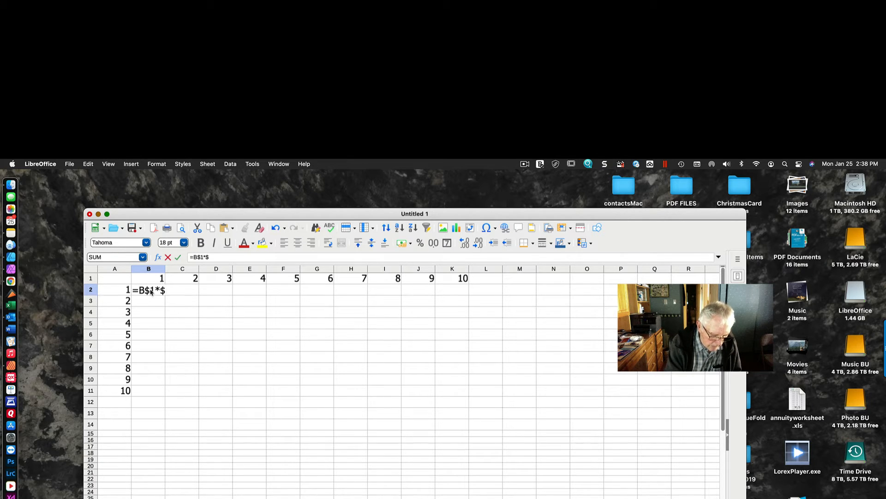
type("a")
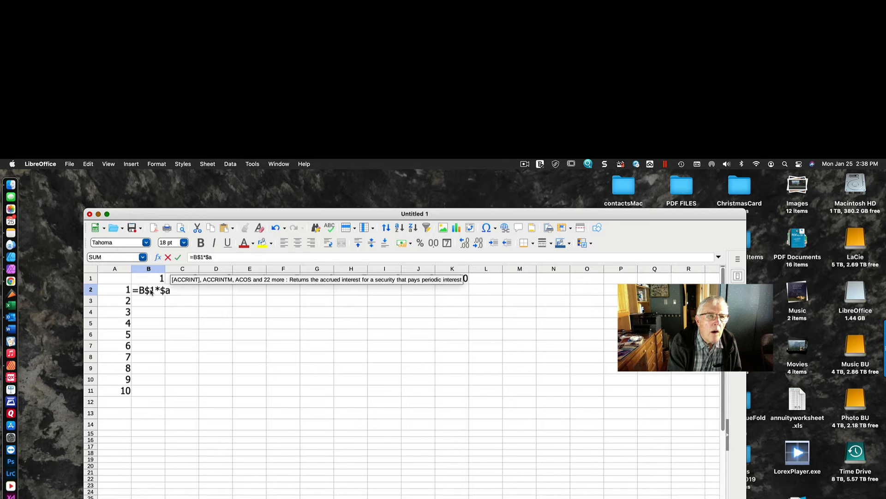
type("1")
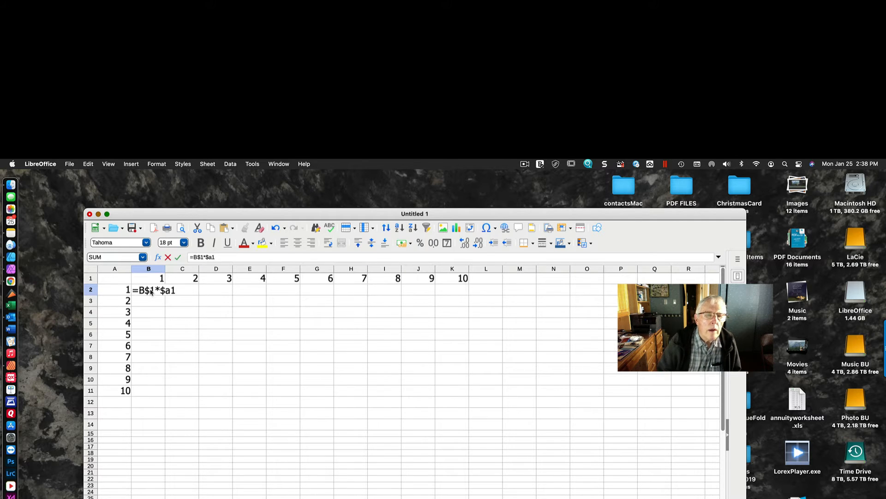
key("Return")
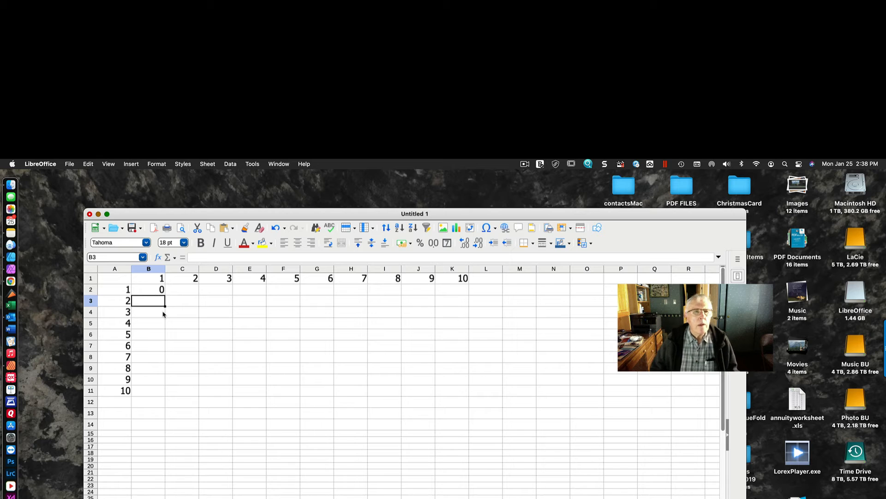
Correct the formula in cell B2 to =B$1*$A2.
left_click(156, 290)
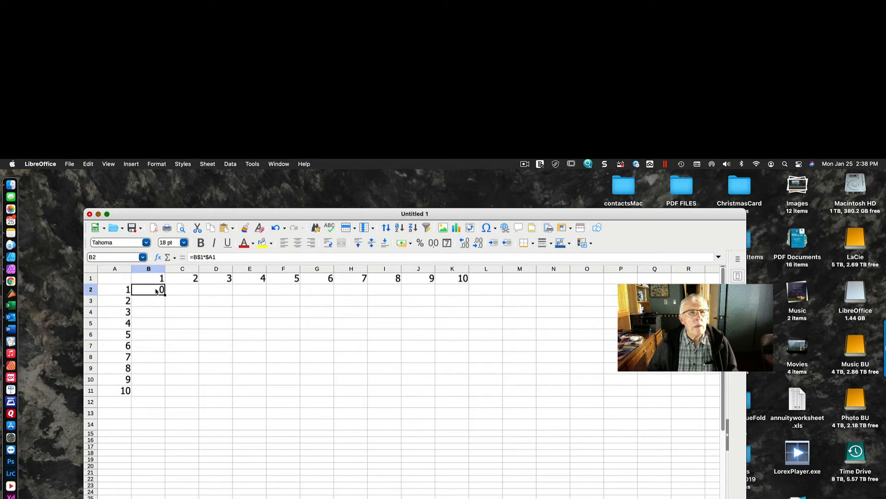
left_click(216, 257)
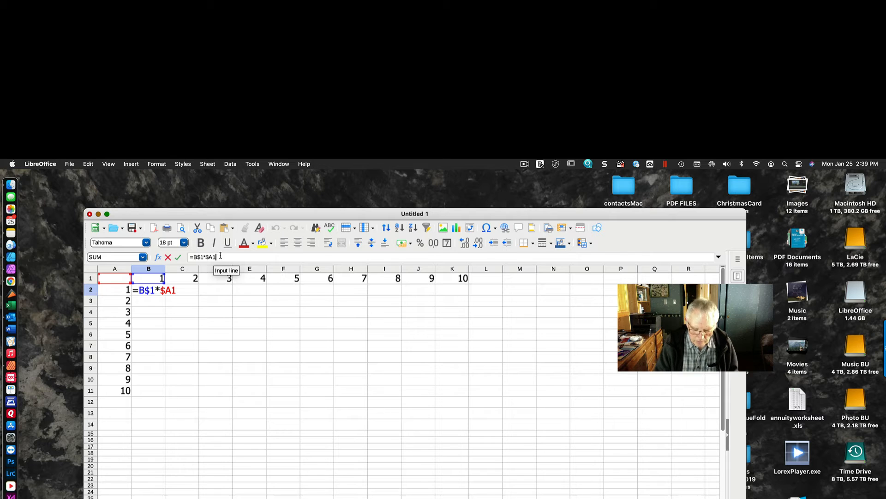
key("BackSpace")
type("2")
key("Return")
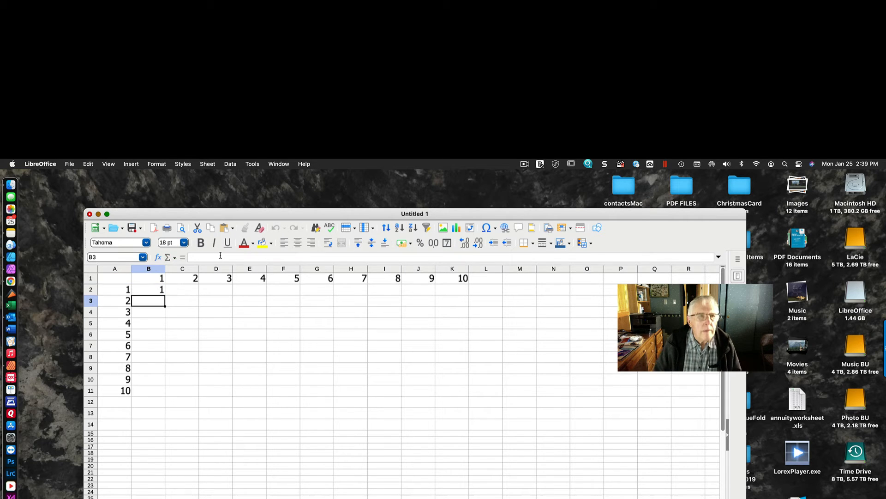
Fill the formula in B2 down through cell B11.
left_click(156, 291)
left_click_drag(154, 290, 153, 391)
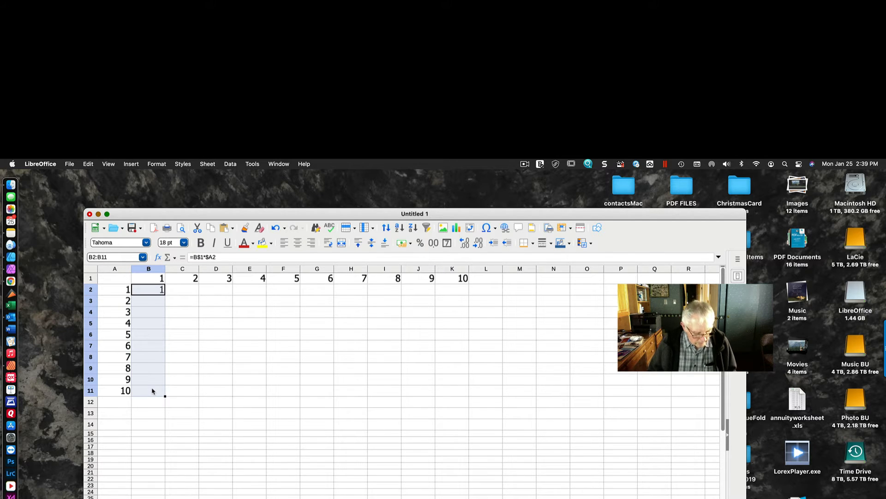
key("super+d")
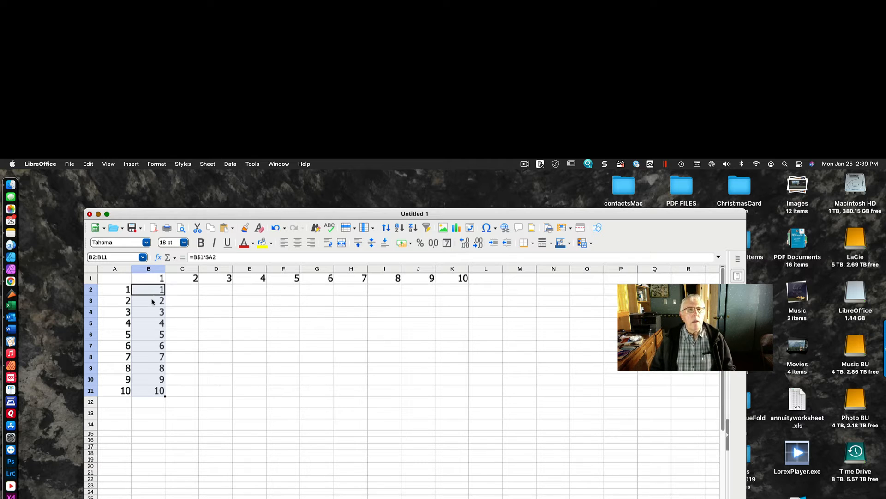
Try to fill the column B formulas right across B2:K11, and inspect the cell references in B2.
left_click(458, 393, "shift")
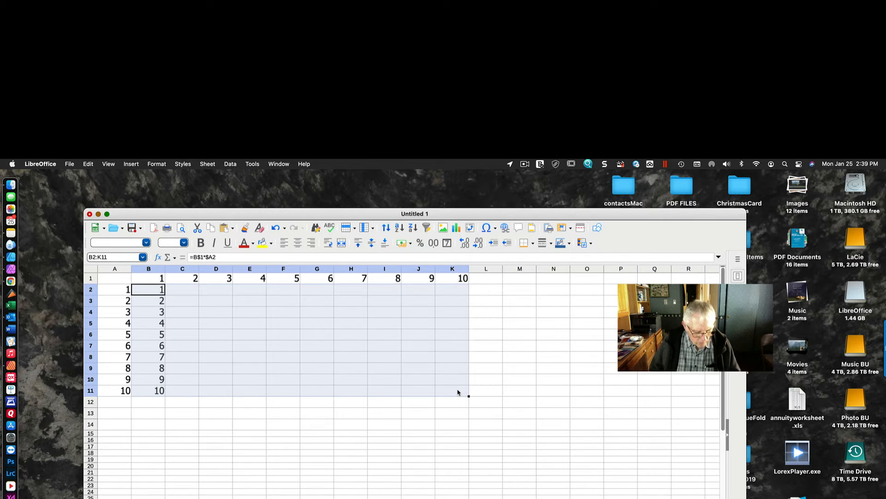
key("super+r")
left_click(156, 291)
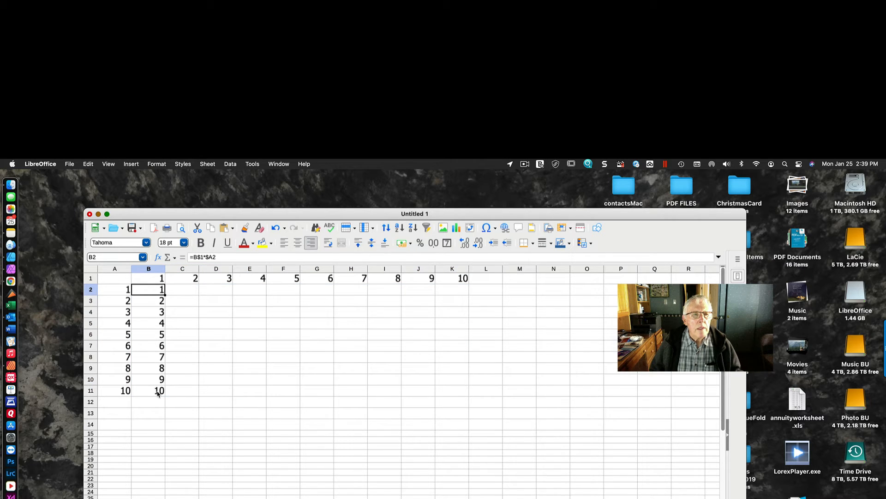
key("F2")
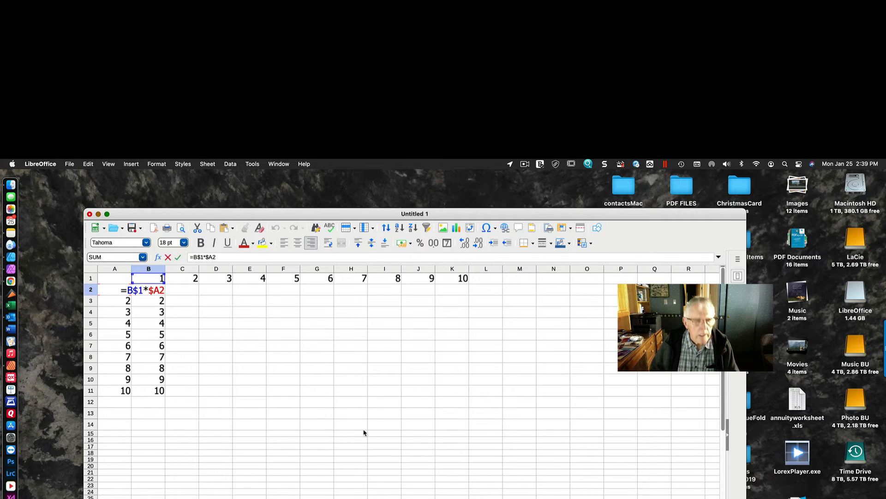
key("Escape")
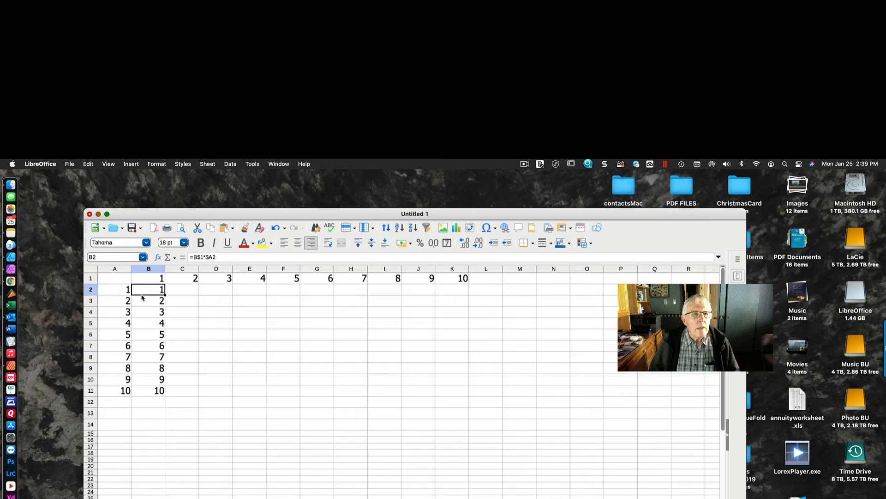
Copy the formulas in B2:B11 and paste them into the range C2:K11.
left_click_drag(142, 294, 141, 390)
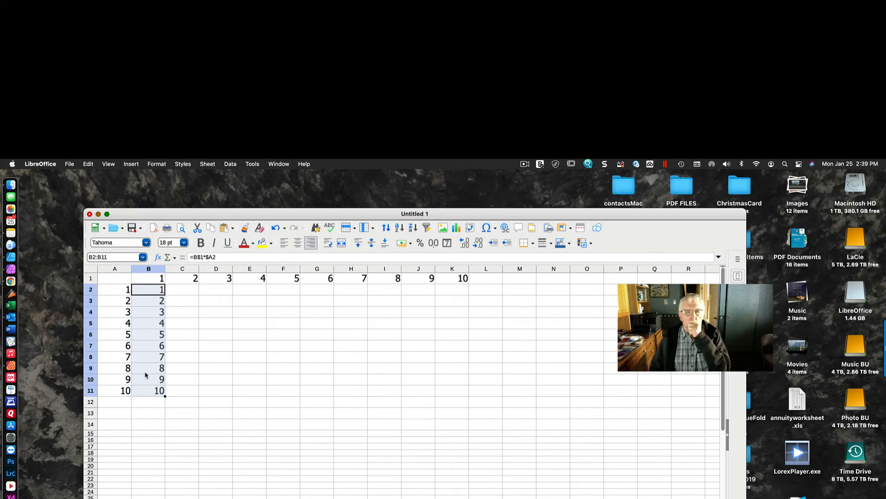
right_click(145, 372)
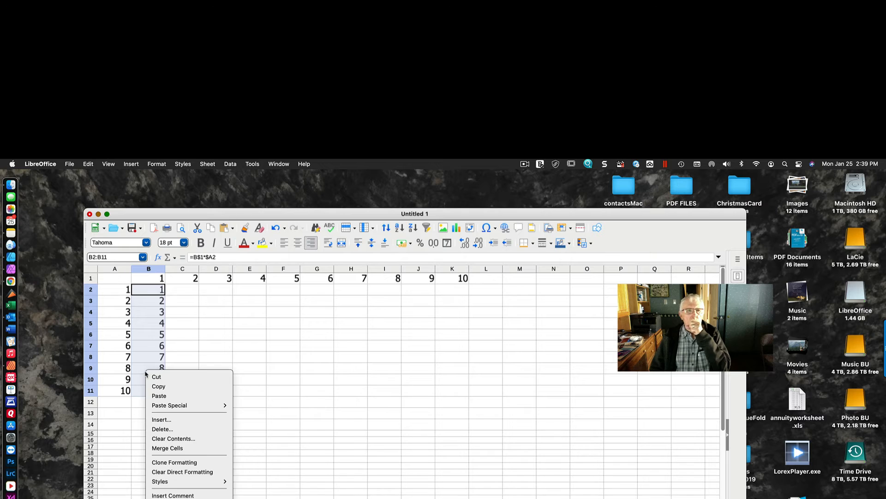
left_click(168, 387)
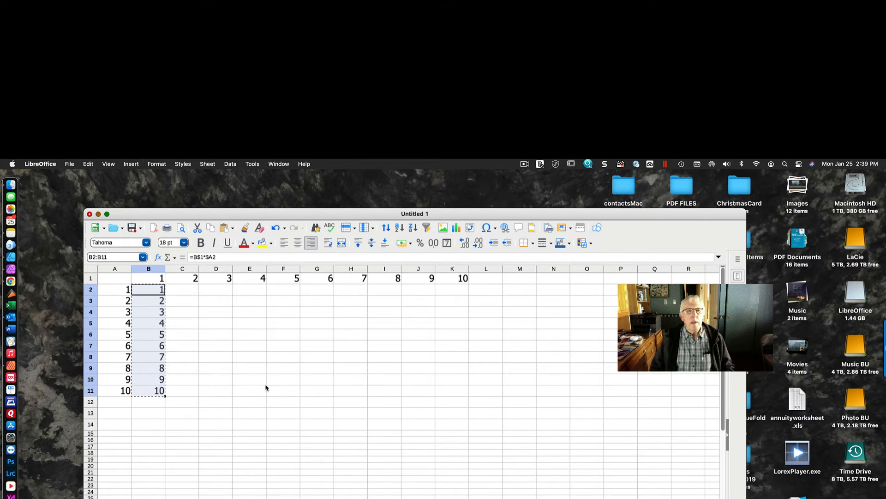
left_click(188, 290)
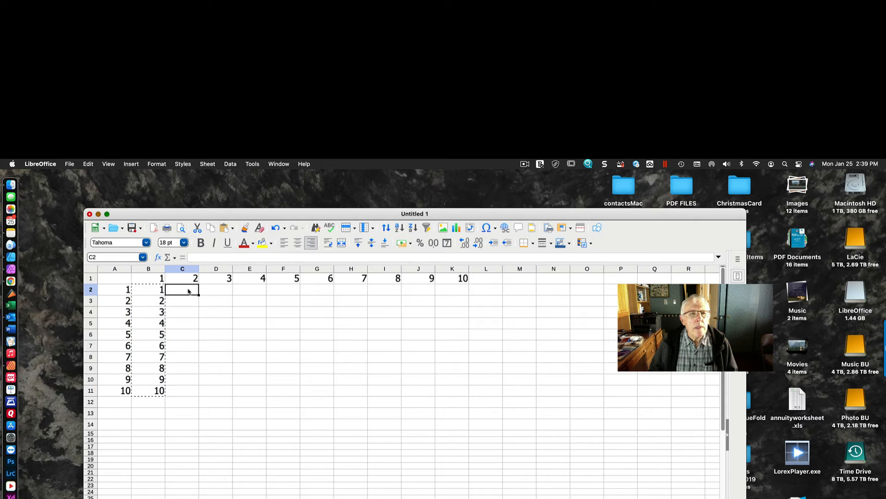
left_click(456, 395, "shift")
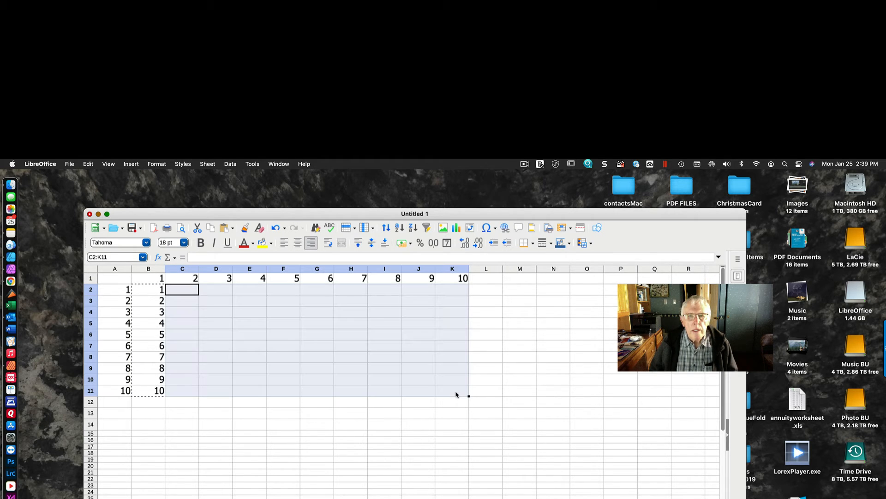
right_click(362, 376)
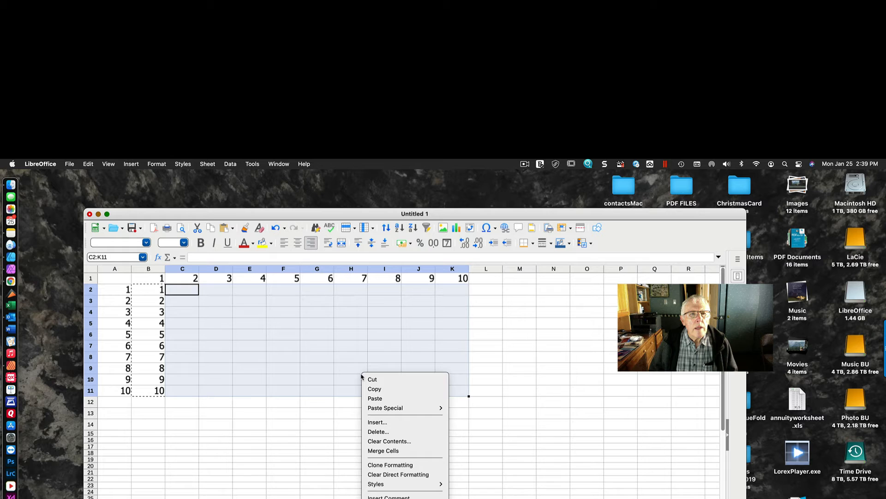
left_click(384, 399)
left_click(449, 401)
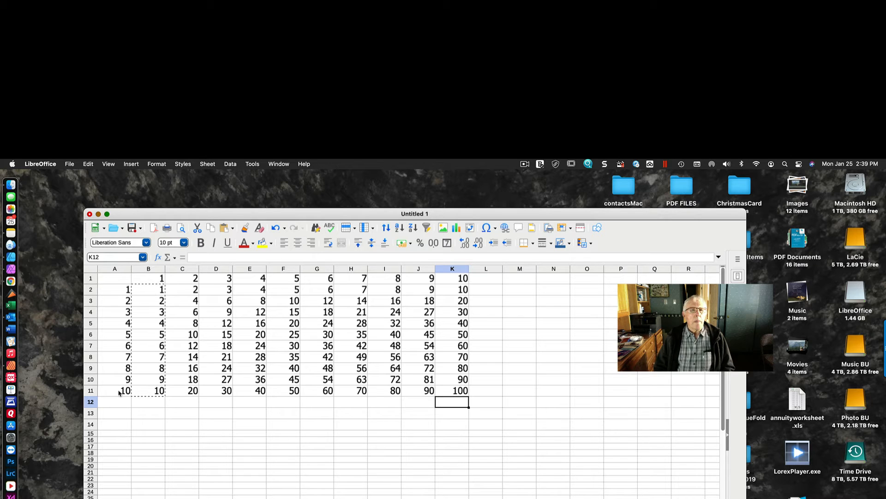
Apply borders to all outer edges and inner lines of the range B2:K11.
left_click(145, 290)
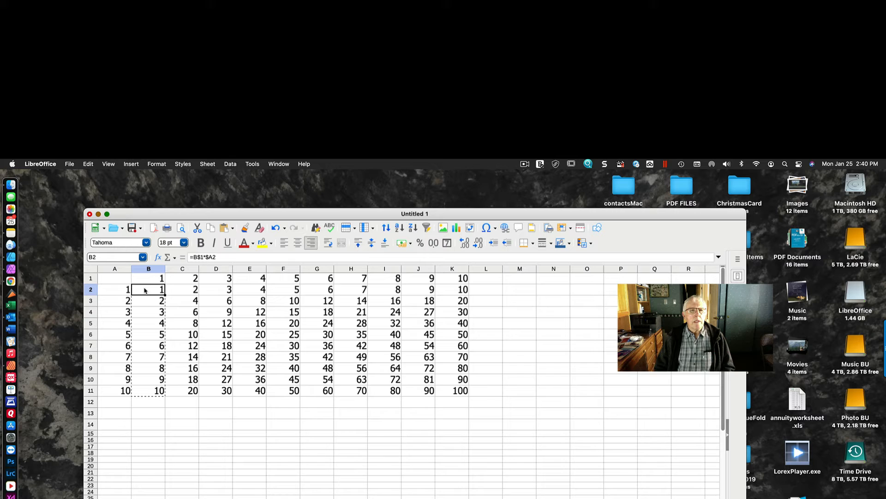
left_click_drag(145, 289, 447, 391)
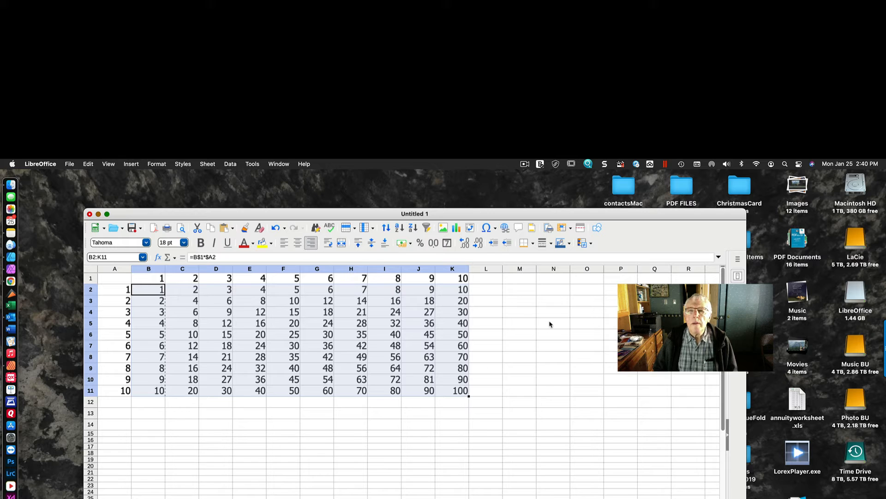
left_click(533, 244)
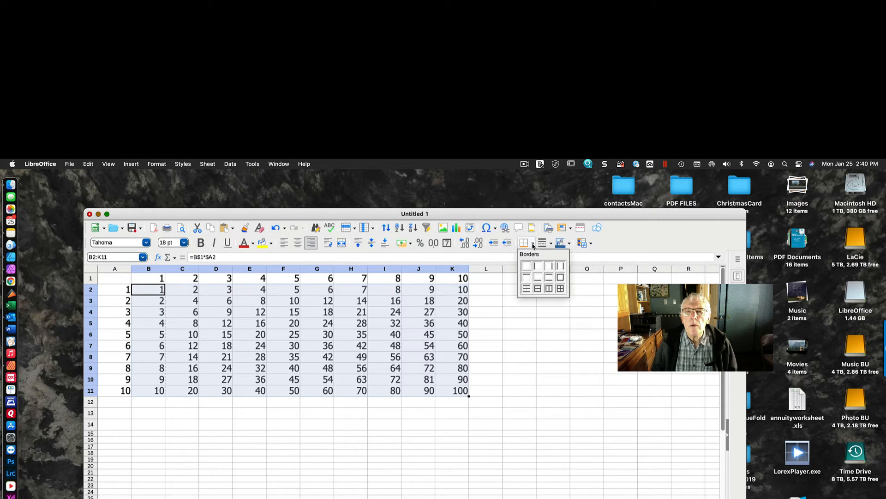
left_click(562, 289)
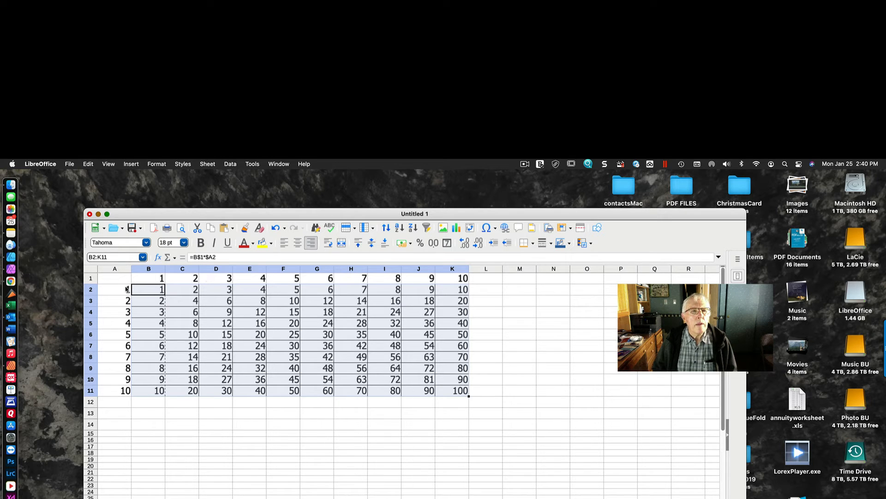
Apply a box border around the outside of the range B2:K11.
left_click(533, 245)
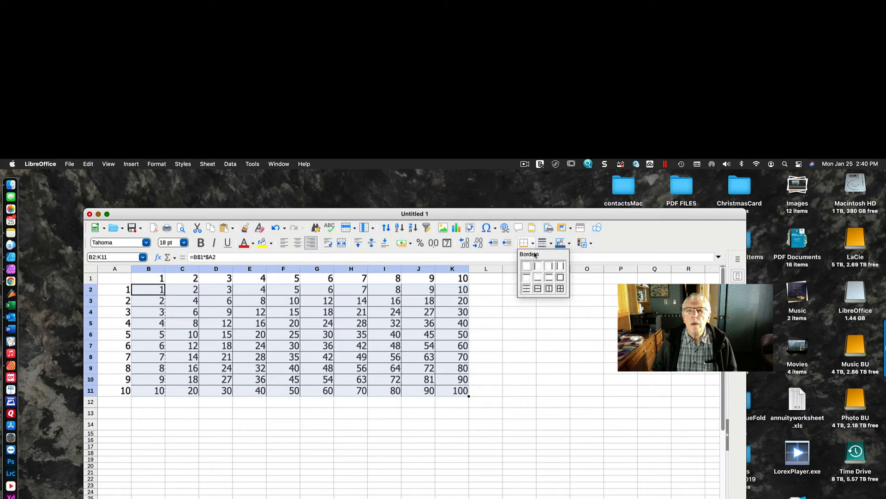
left_click(561, 277)
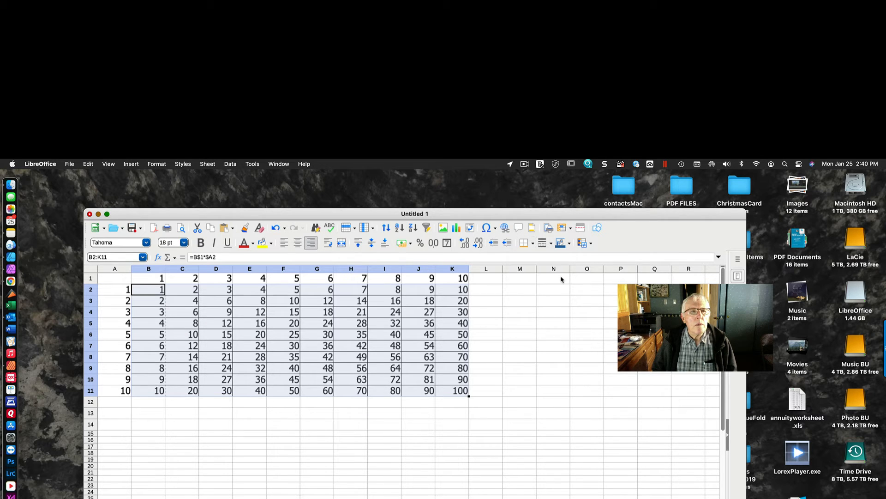
left_click(267, 452)
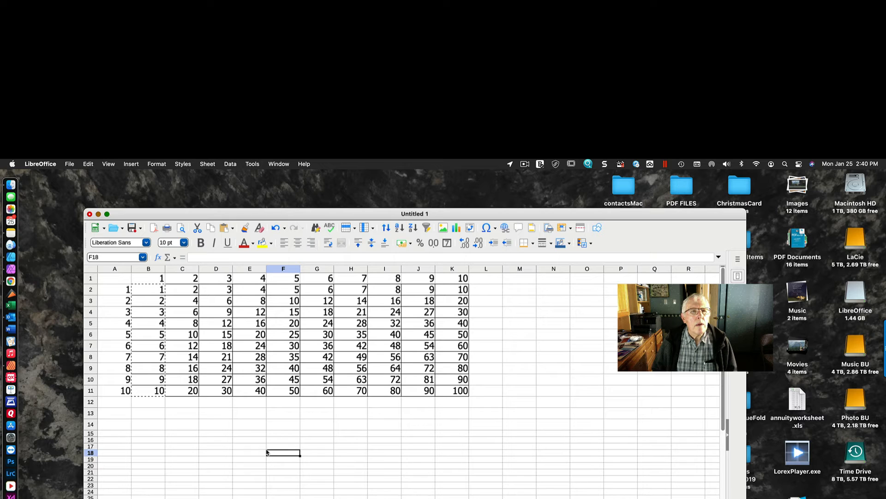
Select the whole table A1:K11, including the header row and column, and apply a box border around it.
left_click(109, 279)
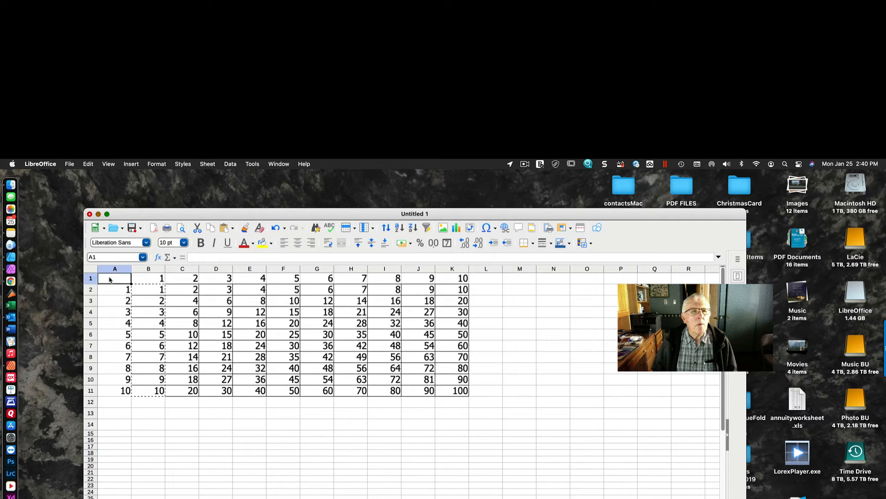
left_click(457, 391, "shift")
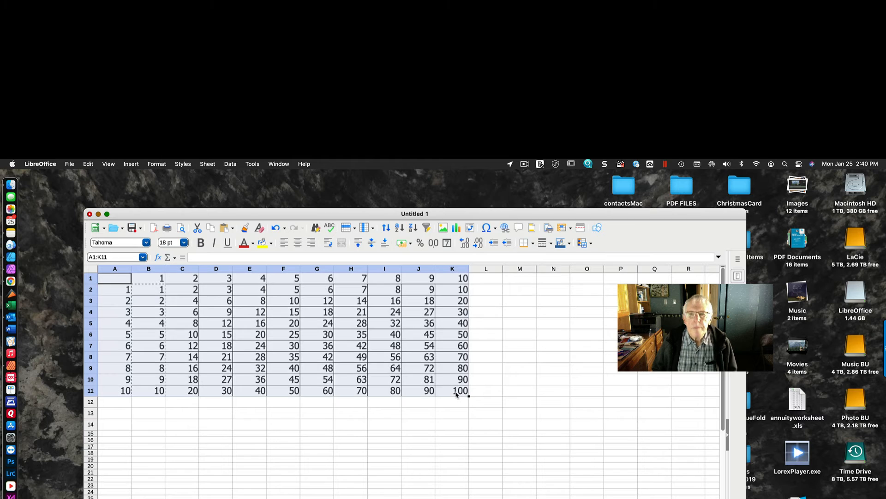
left_click(533, 243)
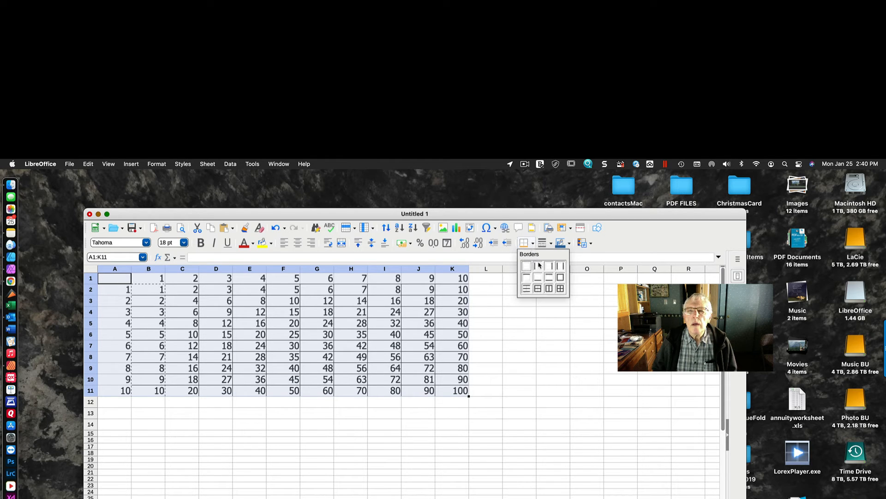
left_click(560, 280)
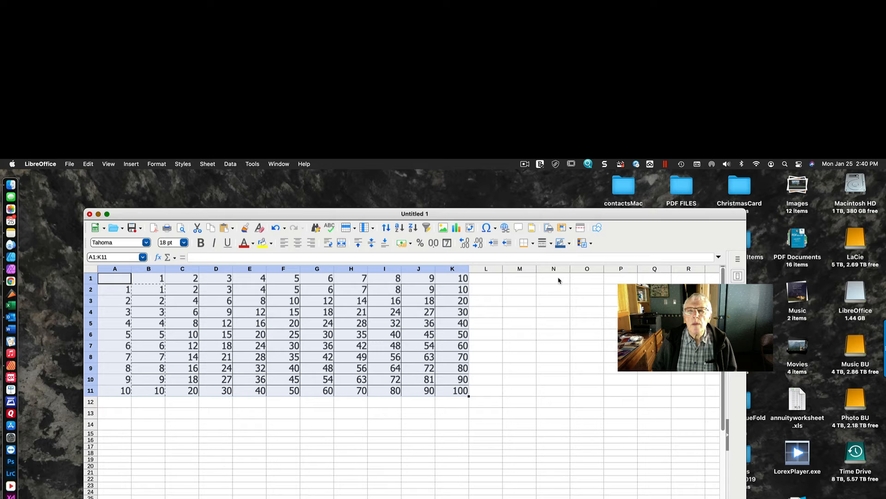
Change the borders of the table A1:K11 to a heavier border line style.
left_click(552, 245)
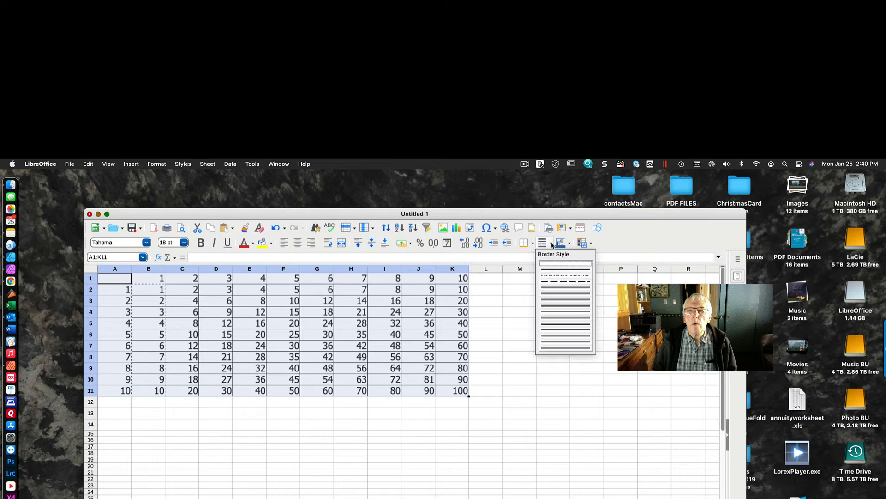
left_click(561, 324)
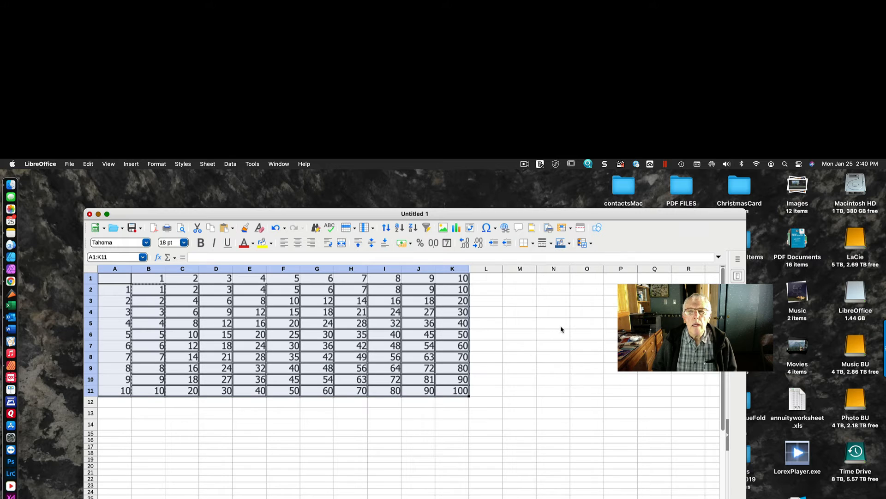
left_click_drag(554, 390, 560, 403)
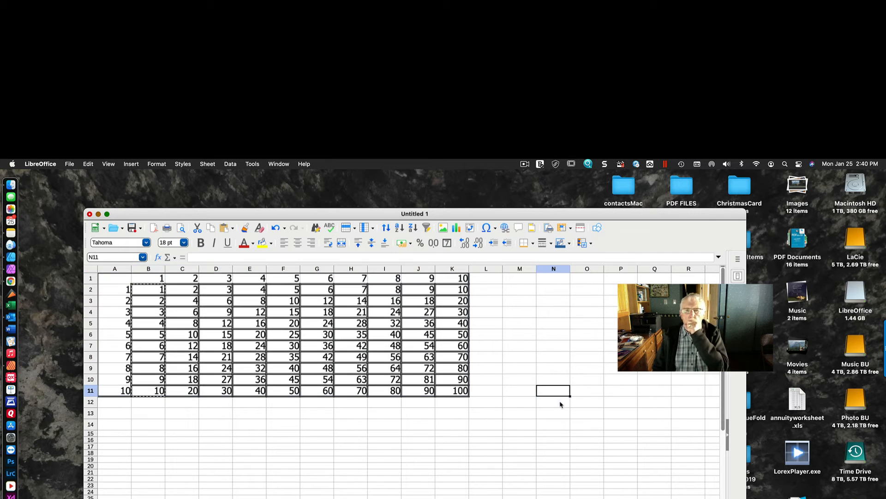
left_click(193, 447)
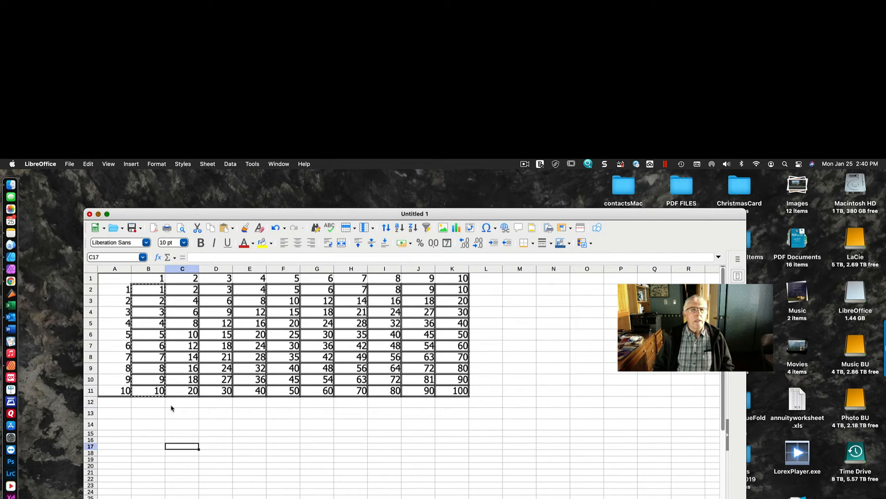
Fill the row header cells A2:A11 with a light yellow-orange background color.
left_click(111, 289)
left_click_drag(112, 291, 110, 391)
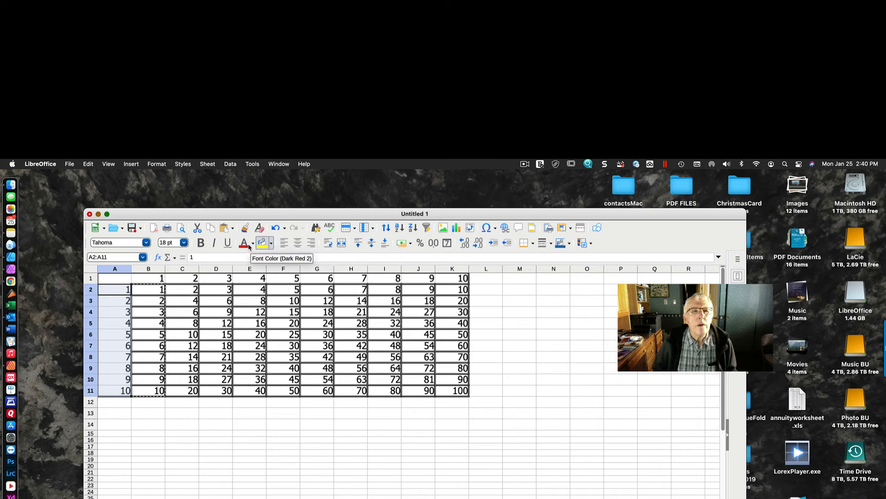
left_click(271, 243)
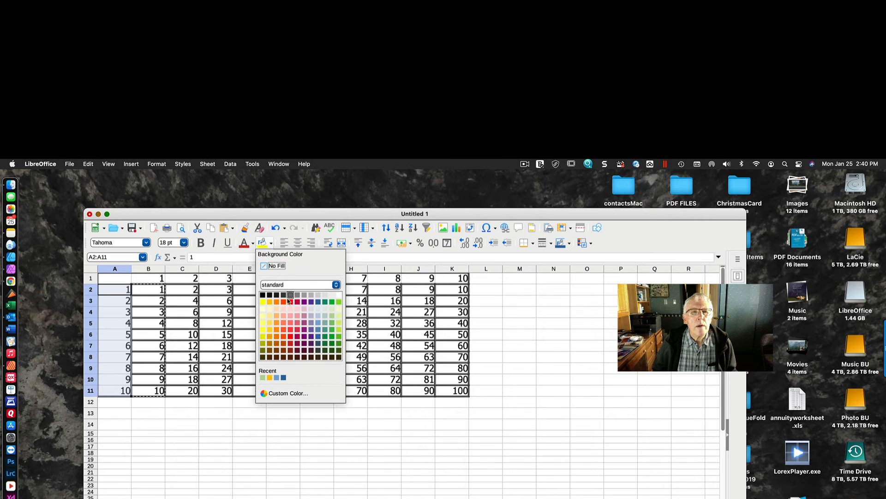
left_click(270, 315)
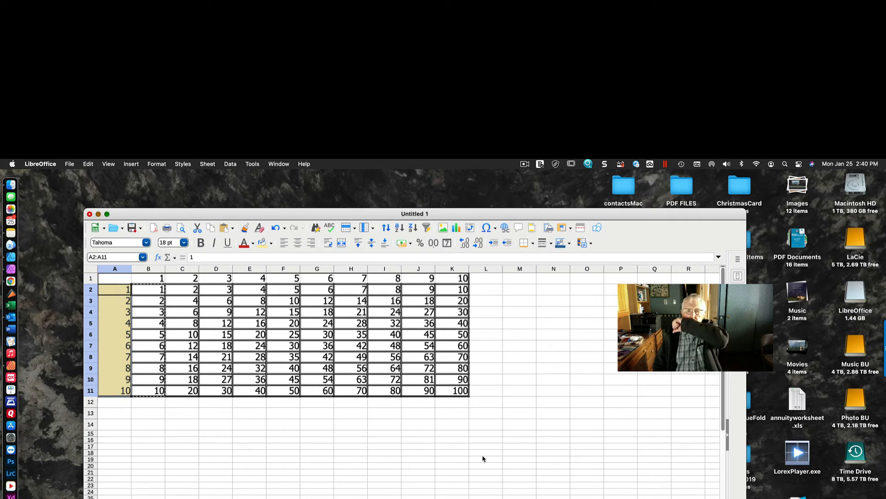
Fill the column header cells B1:K1 with a light green background color.
left_click_drag(149, 280, 446, 280)
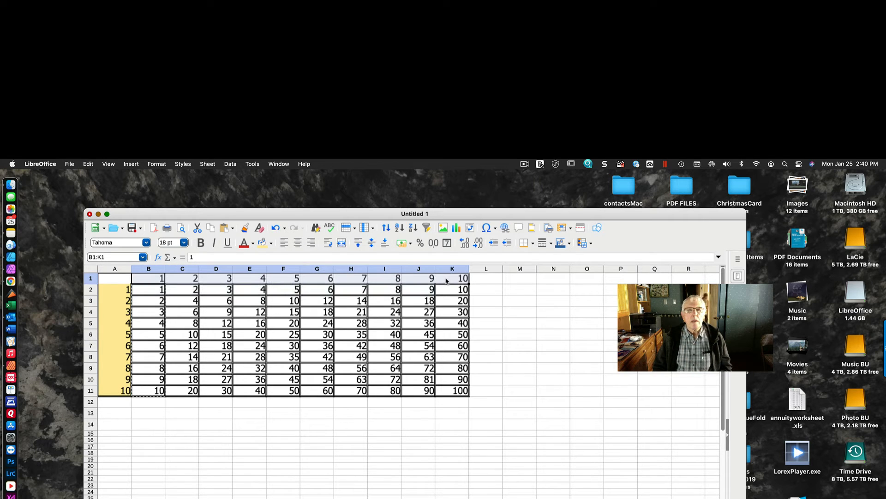
left_click(271, 243)
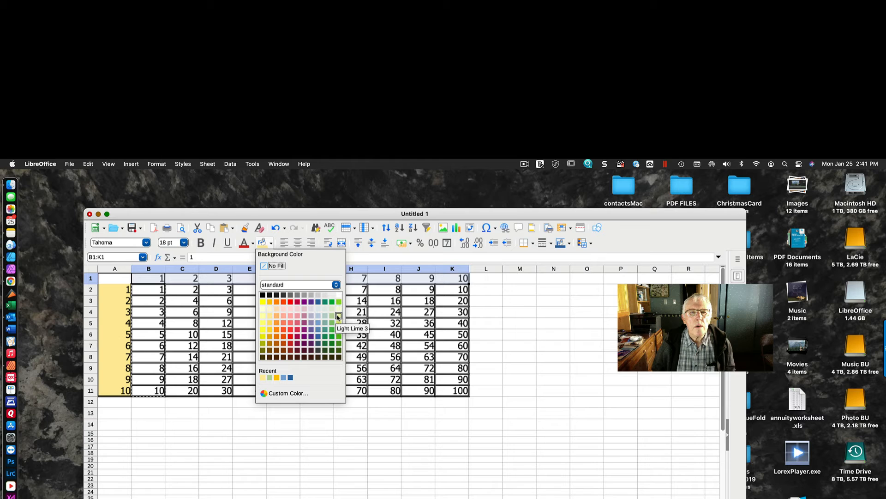
left_click(332, 316)
left_click(306, 491)
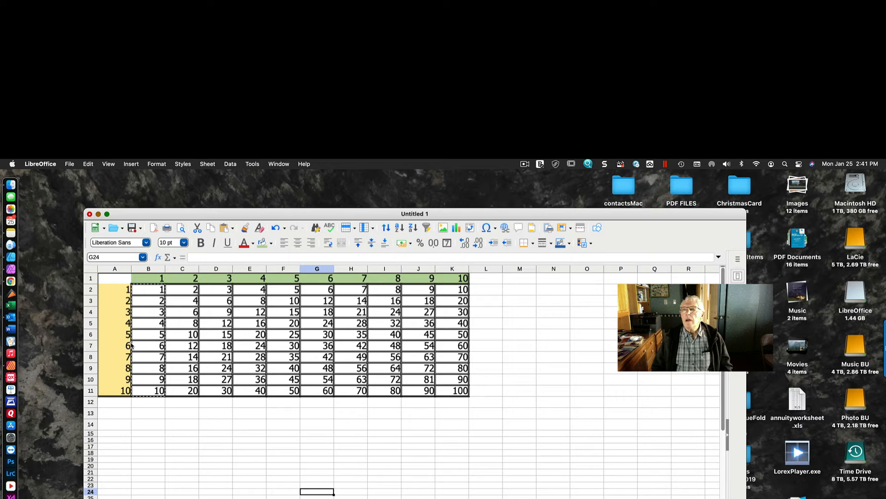
Copy the whole table A1:K11, paste it with its upper-left corner at J14, and inspect the formula in K15.
left_click(109, 278)
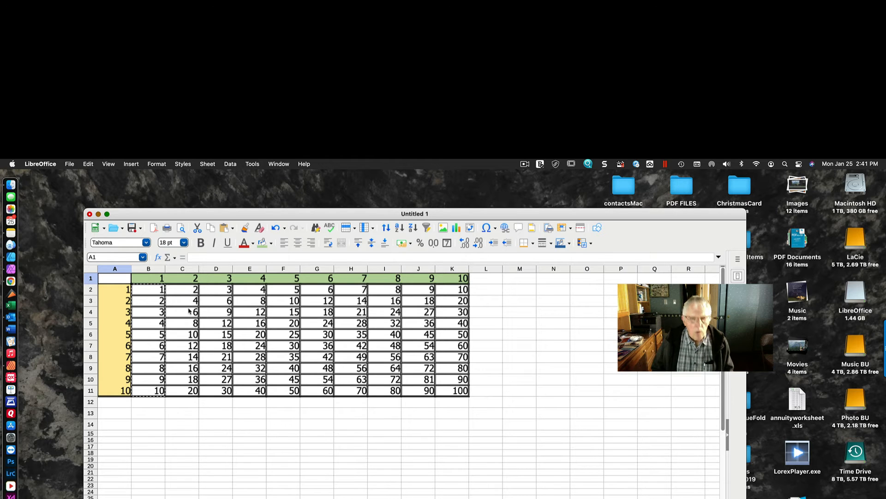
left_click(459, 392, "shift")
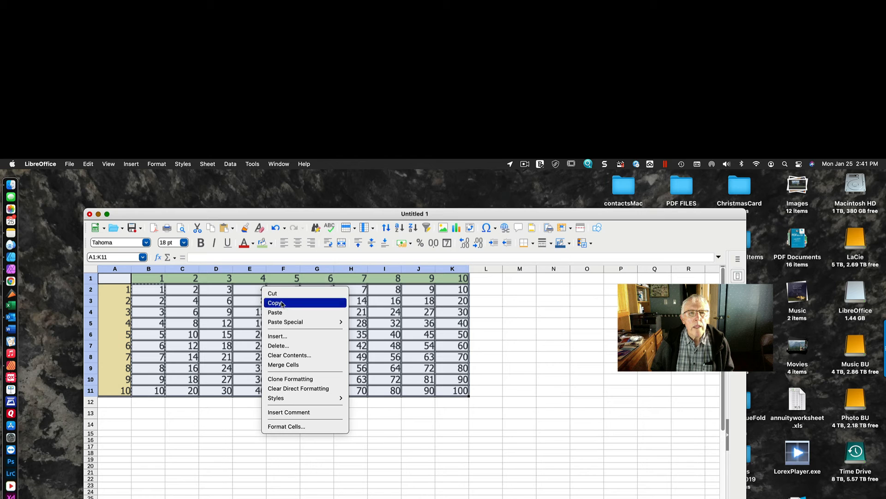
left_click(282, 303)
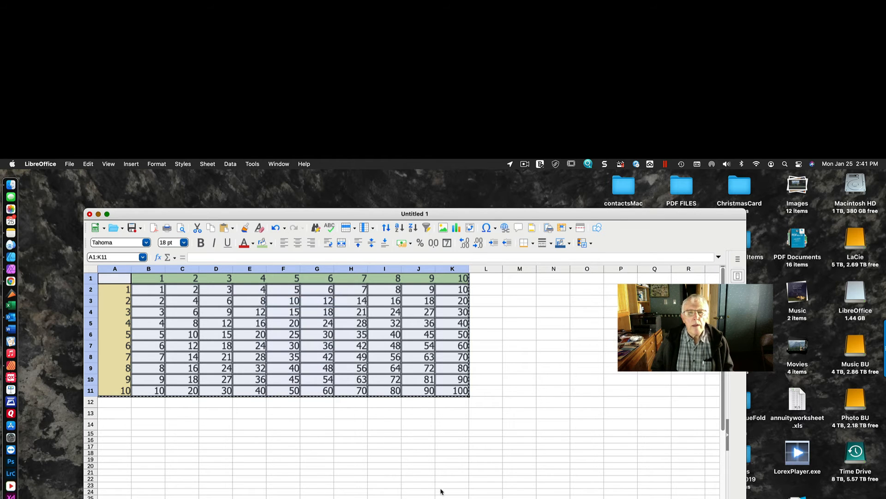
left_click(414, 426)
right_click(415, 425)
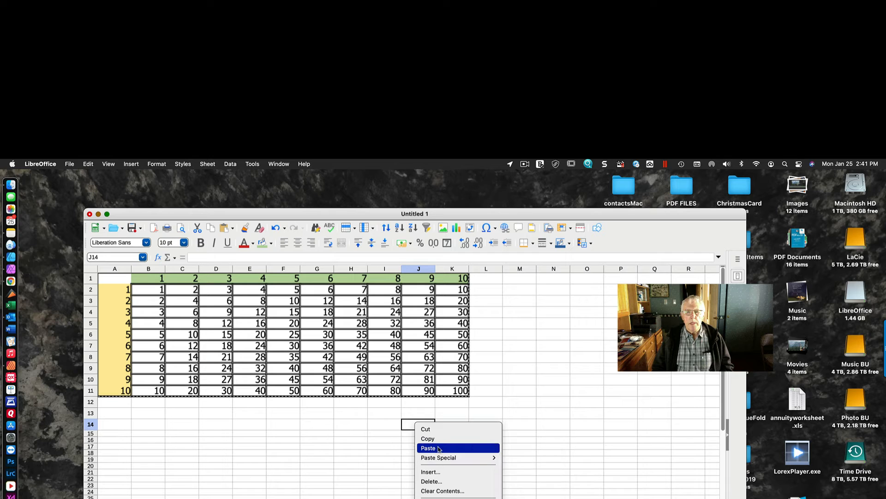
left_click(438, 448)
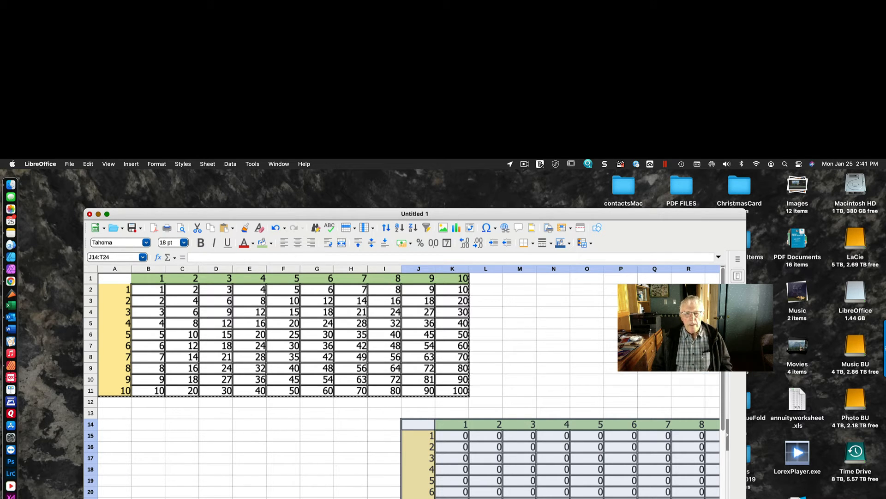
scroll(401, 383, "right", 1)
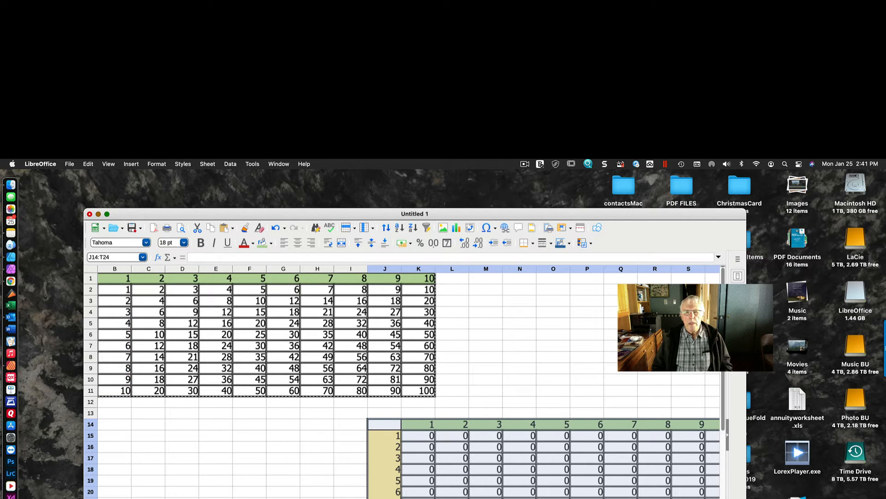
scroll(436, 430, "right", 1)
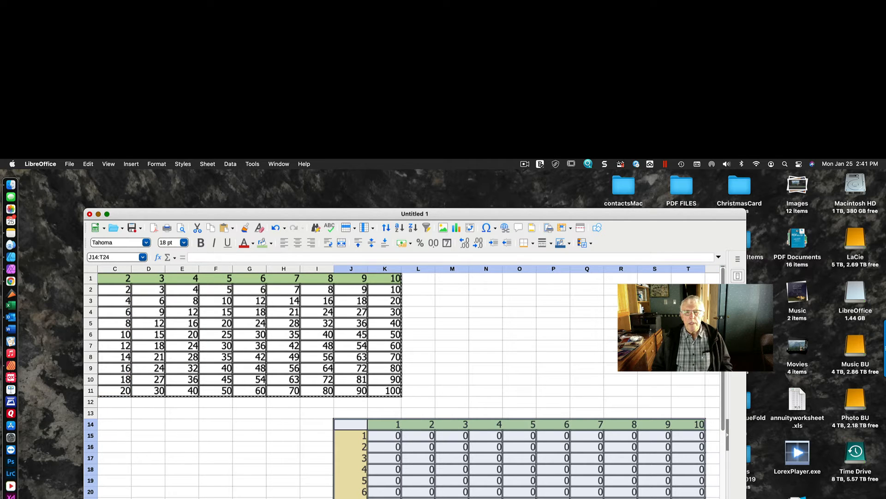
left_click(383, 436)
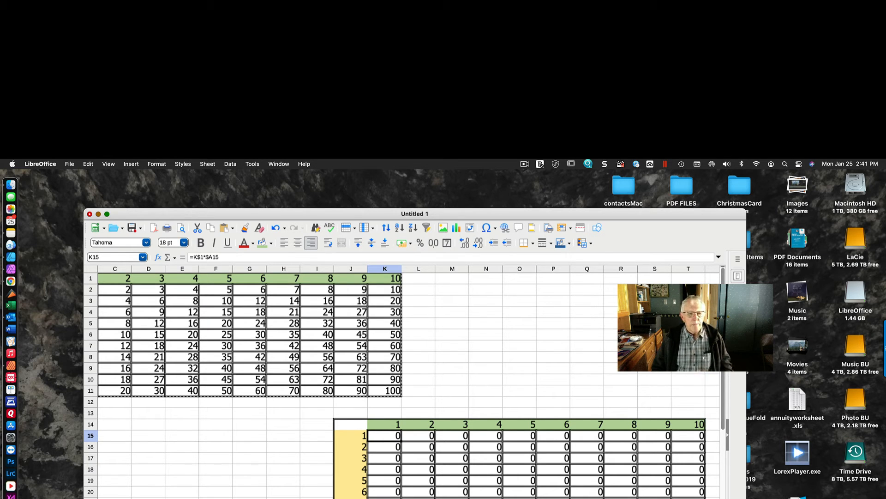
Copy B2:K11 and paste it as numbers only at K15, overwriting the formulas in the copied table.
scroll(406, 383, "left", 1)
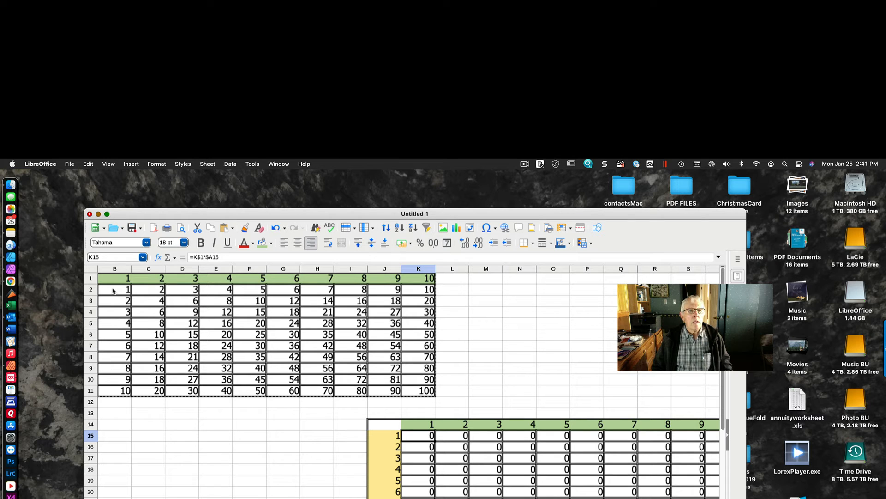
left_click(113, 291)
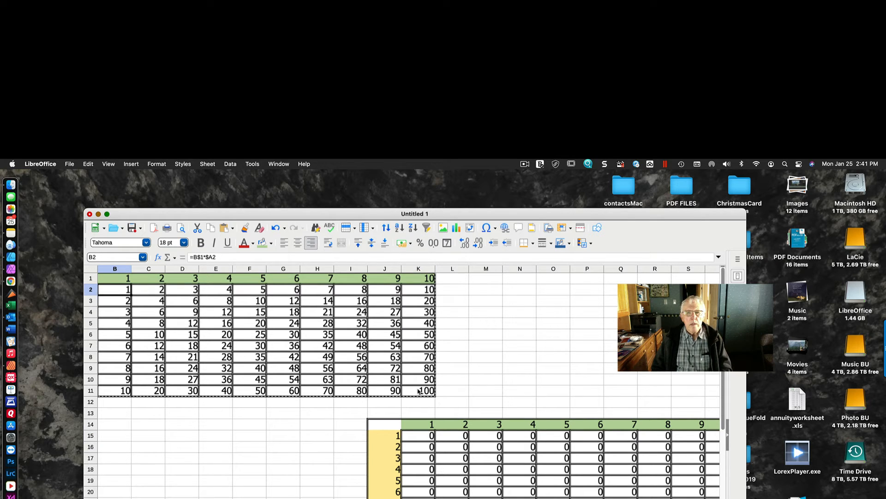
left_click(420, 392, "shift")
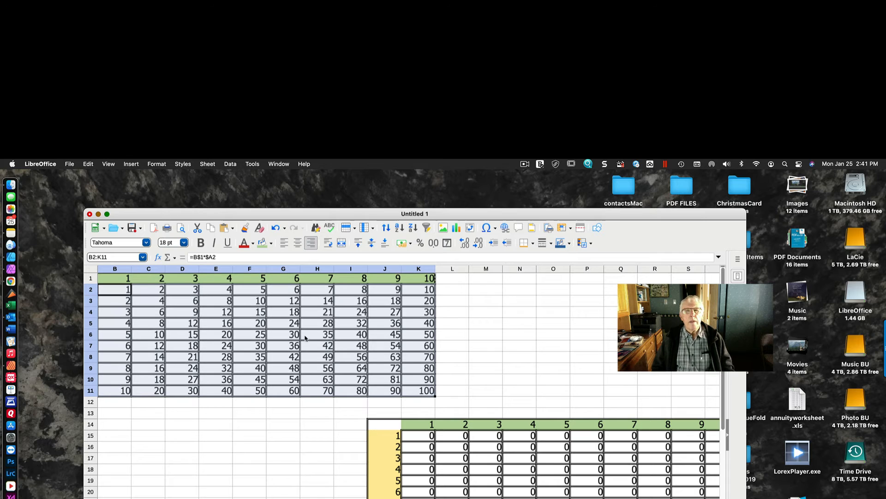
right_click(296, 328)
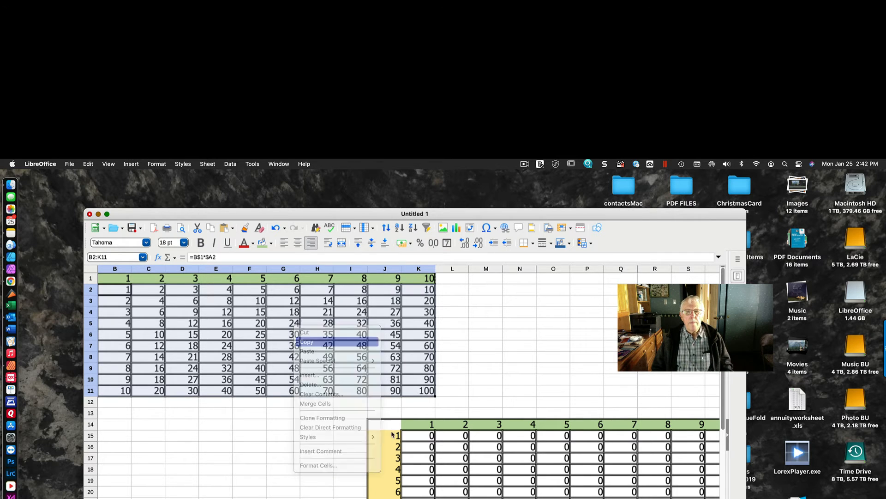
left_click(417, 437)
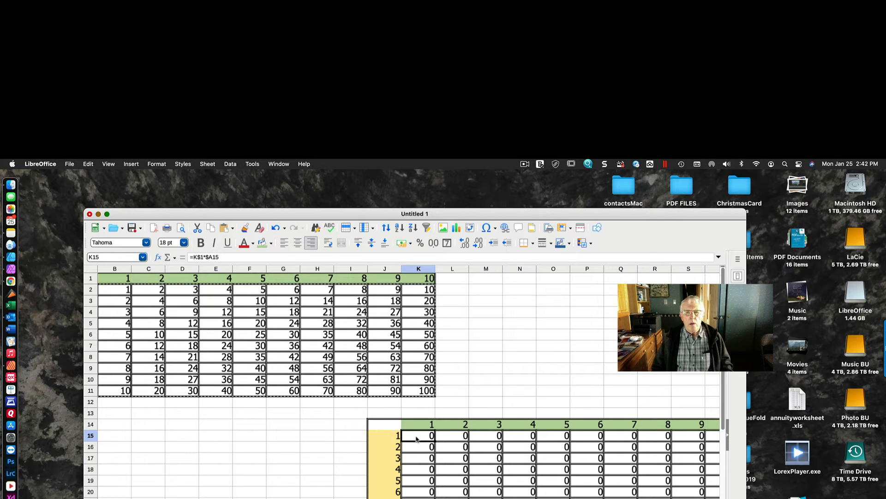
right_click(416, 438)
mouse_move(441, 473)
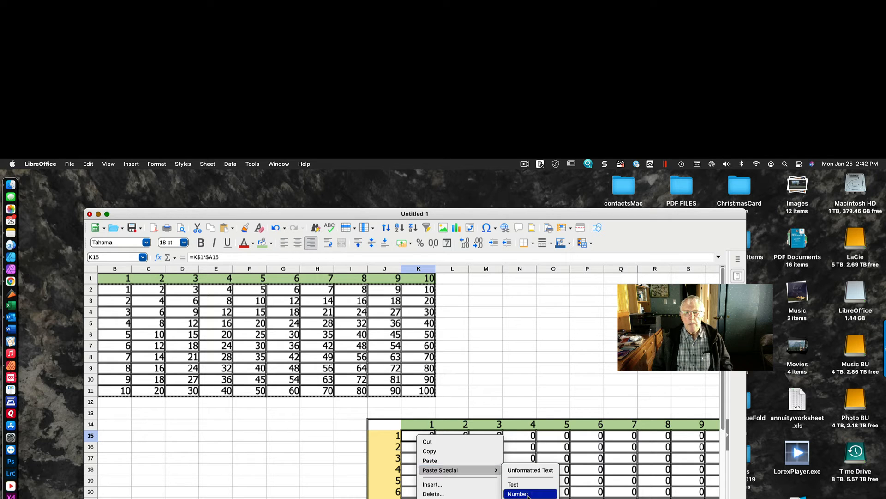
left_click(527, 494)
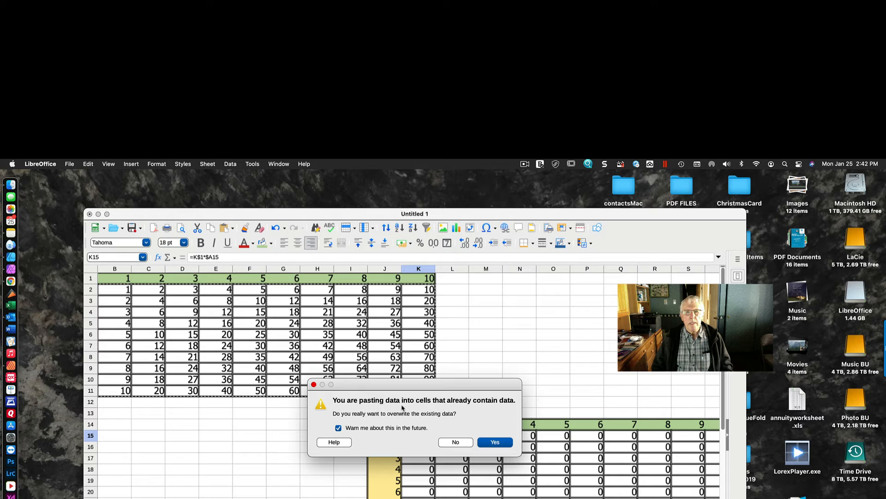
left_click(495, 442)
scroll(401, 383, "right", 10)
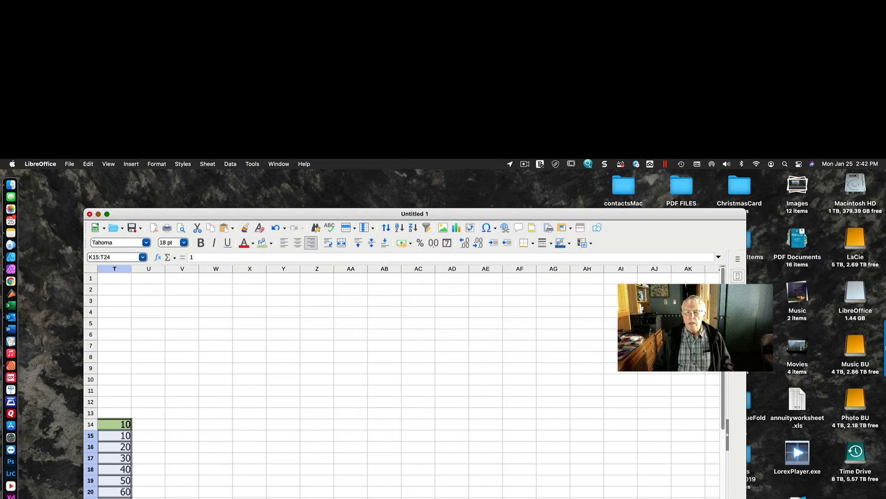
scroll(401, 383, "left", 10)
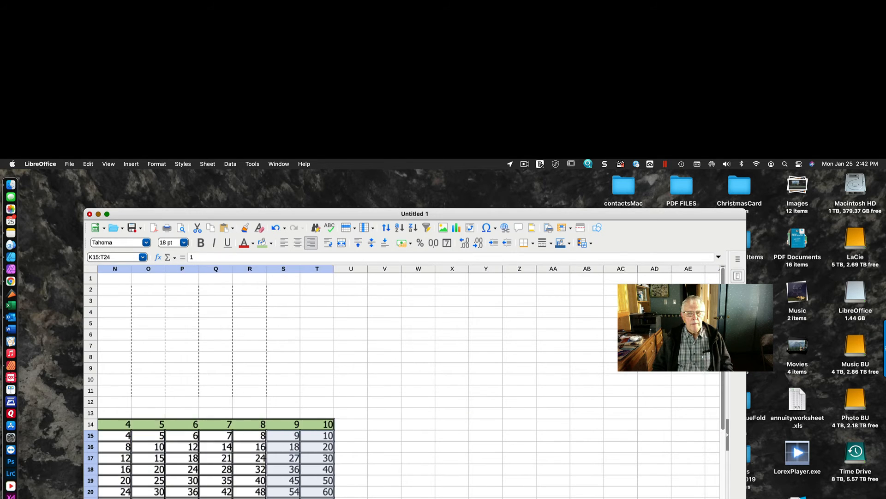
scroll(401, 383, "left", 1)
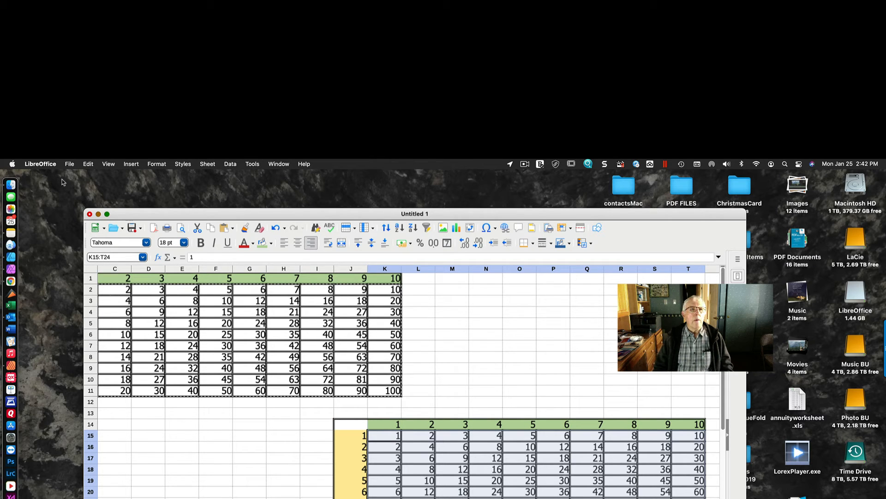
Set up saving the workbook as Excel 2007–365 (.xlsx) in the Cybergeezer-Excel folder, allowing LibreOffice access to the Desktop folder.
left_click(70, 165)
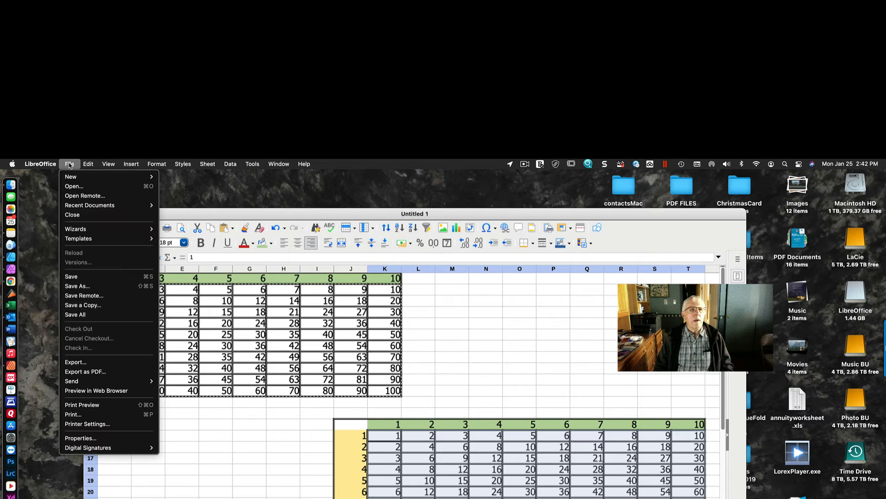
left_click(81, 288)
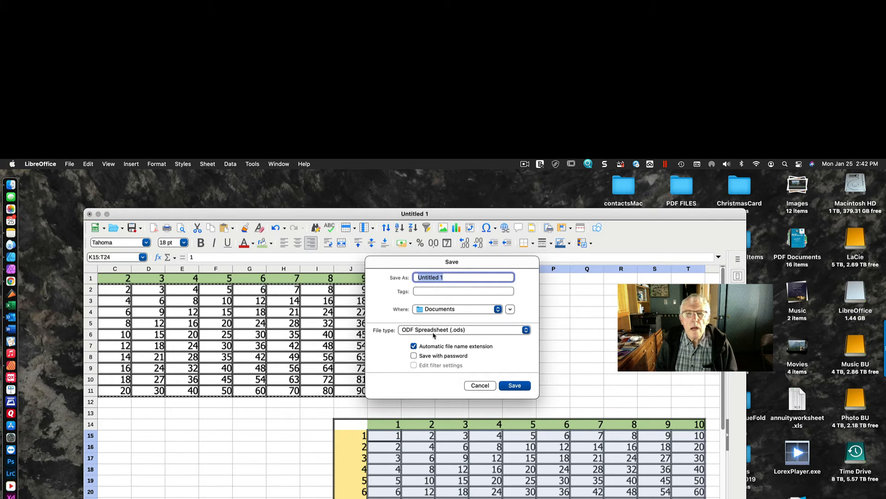
left_click(528, 332)
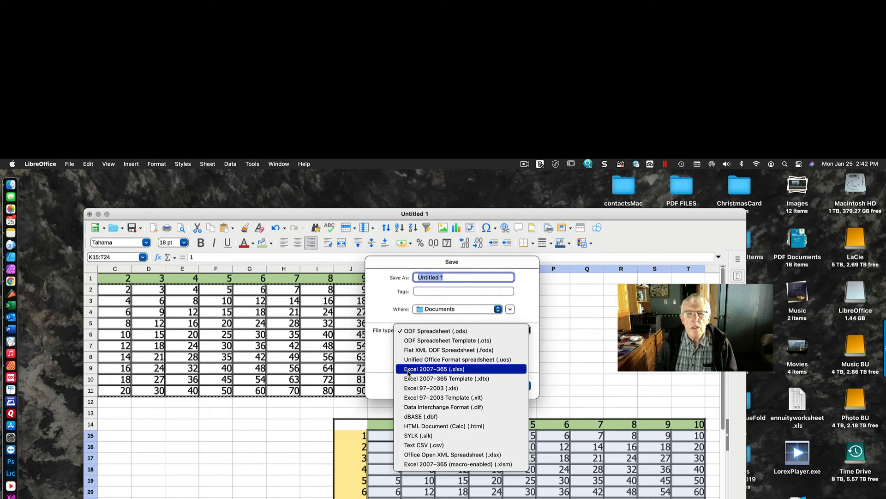
left_click(475, 371)
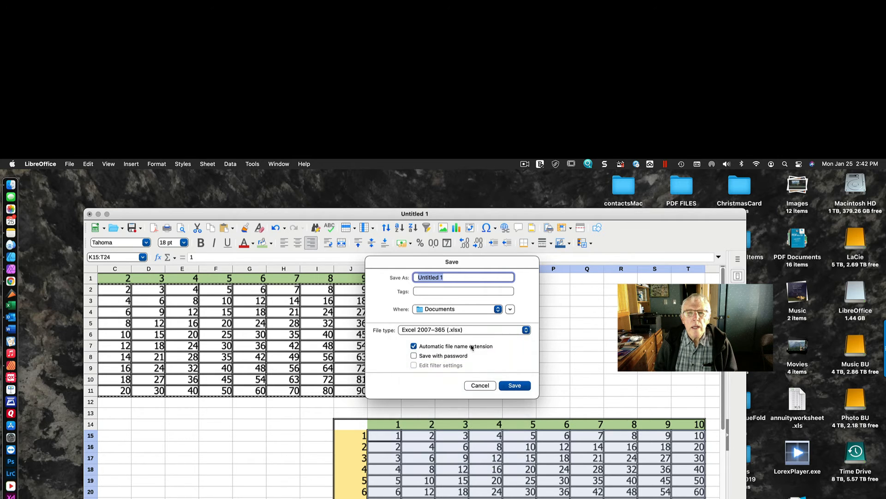
left_click(497, 311)
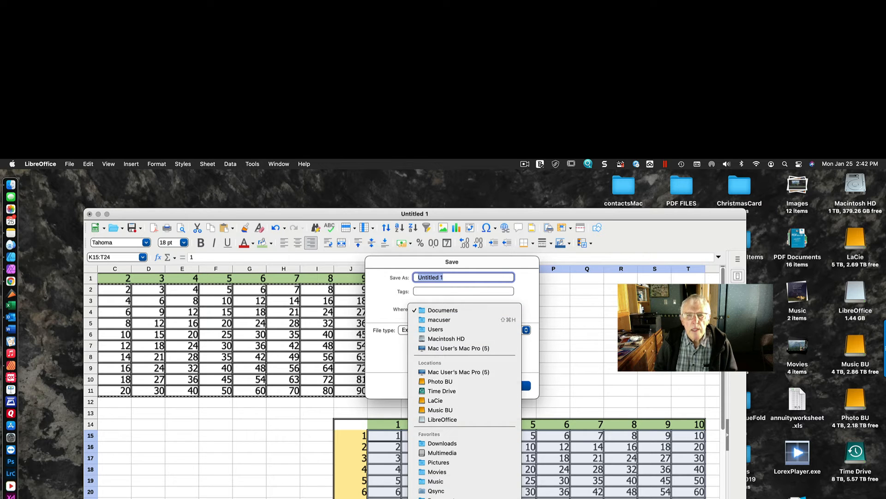
left_click(459, 354)
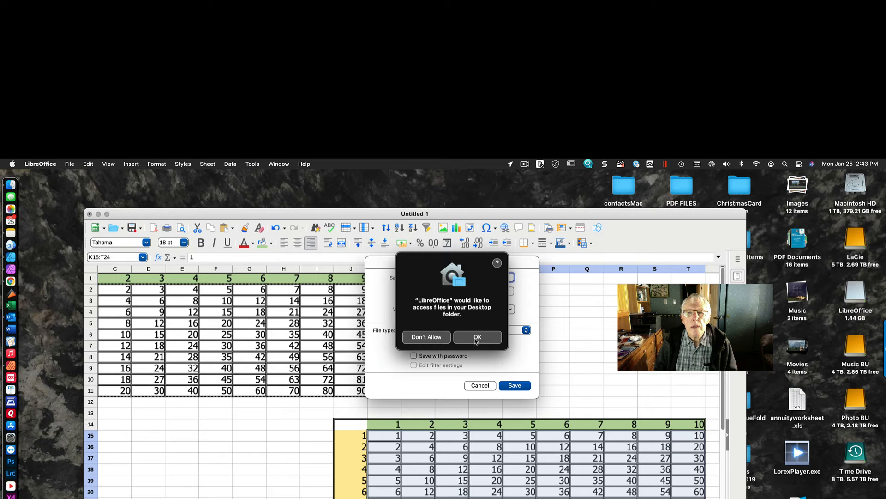
left_click(476, 338)
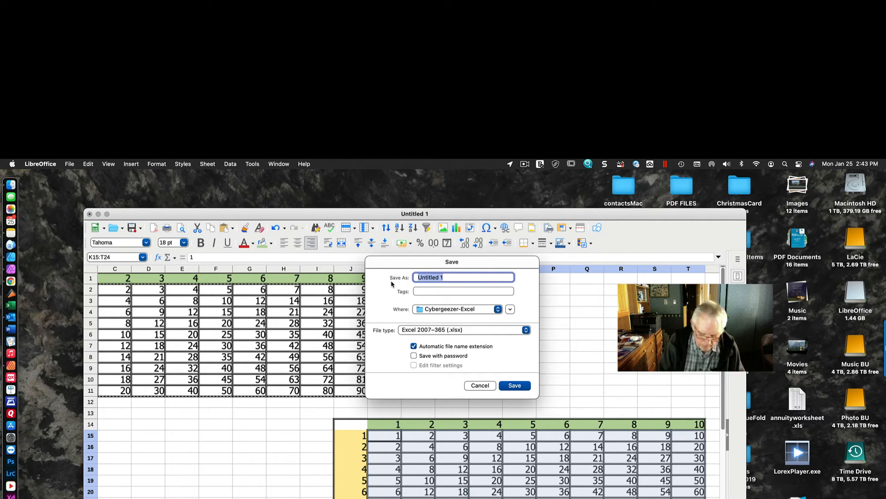
Name the file ExcelTest3 and save it, keeping the Excel 2007–365 format.
type("E")
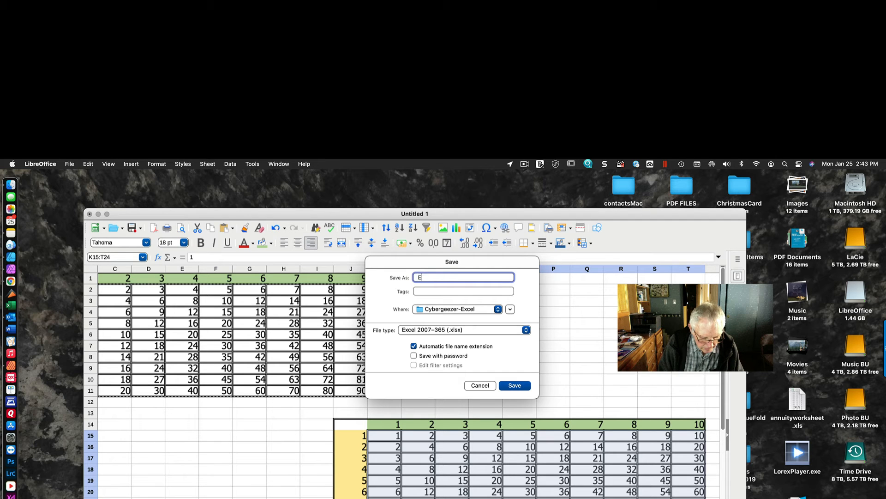
type("xce")
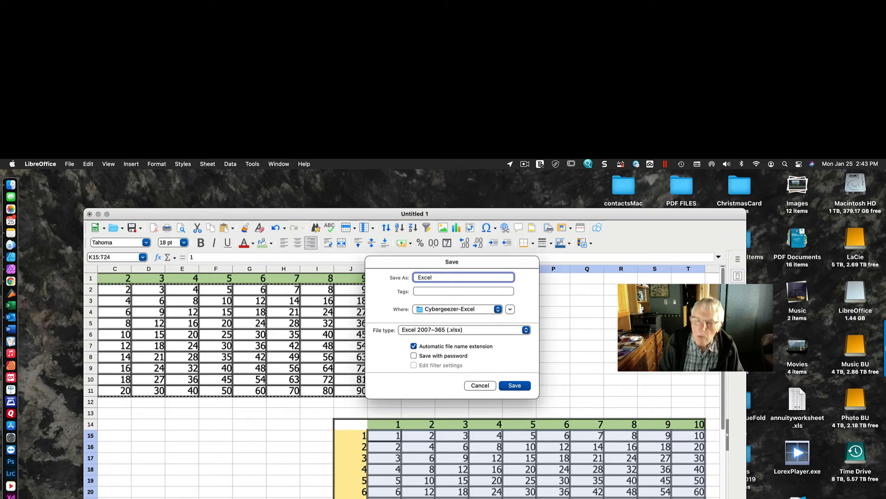
type("l")
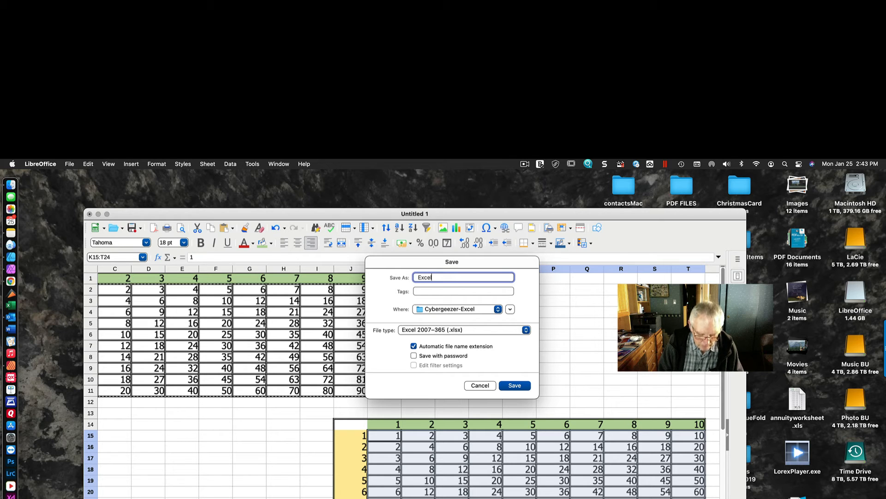
type("Test")
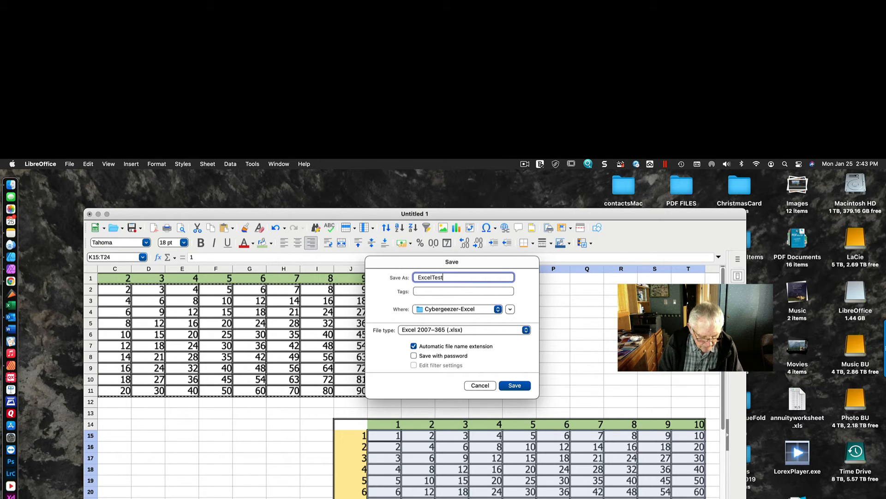
type("3")
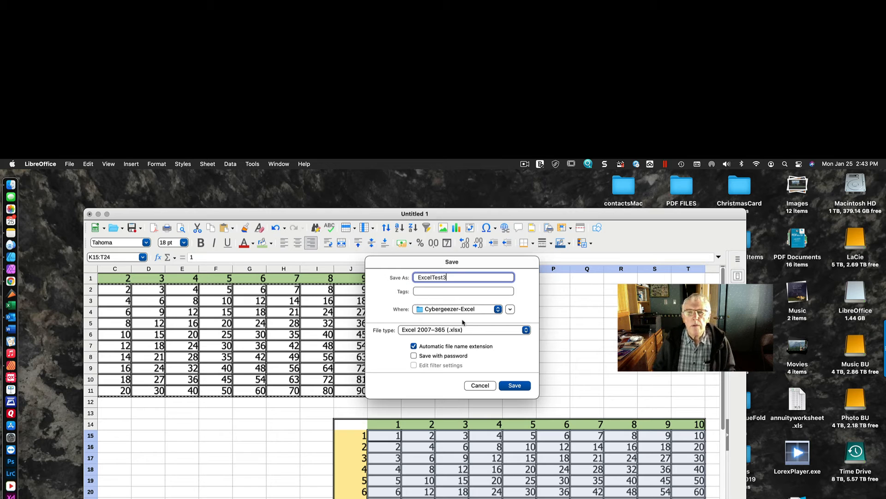
left_click(527, 385)
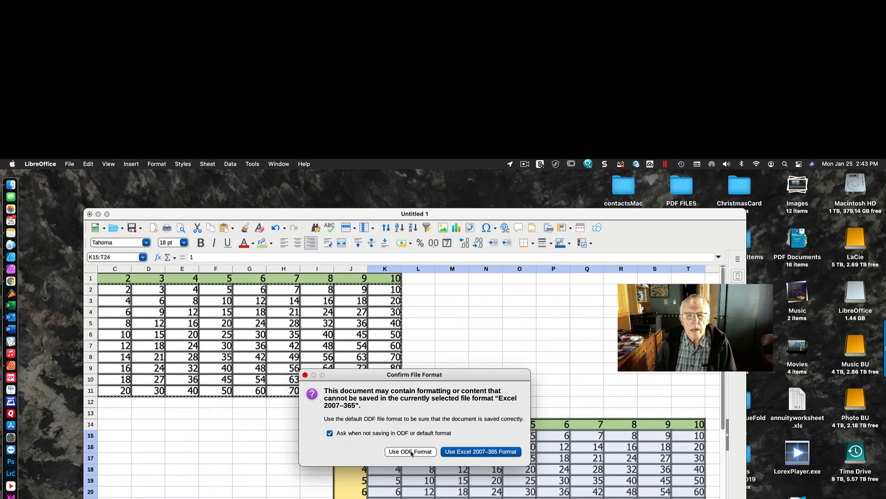
left_click(492, 456)
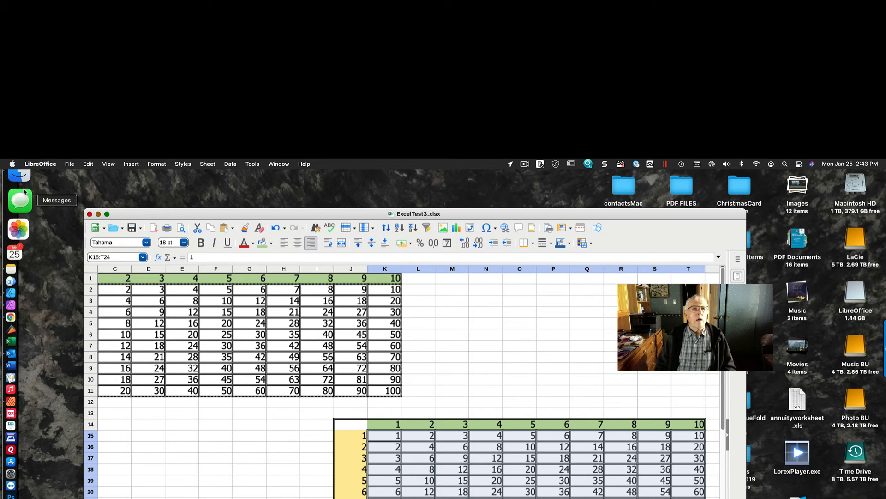
Quit LibreOffice and close the Applications folder window in Finder.
left_click(40, 164)
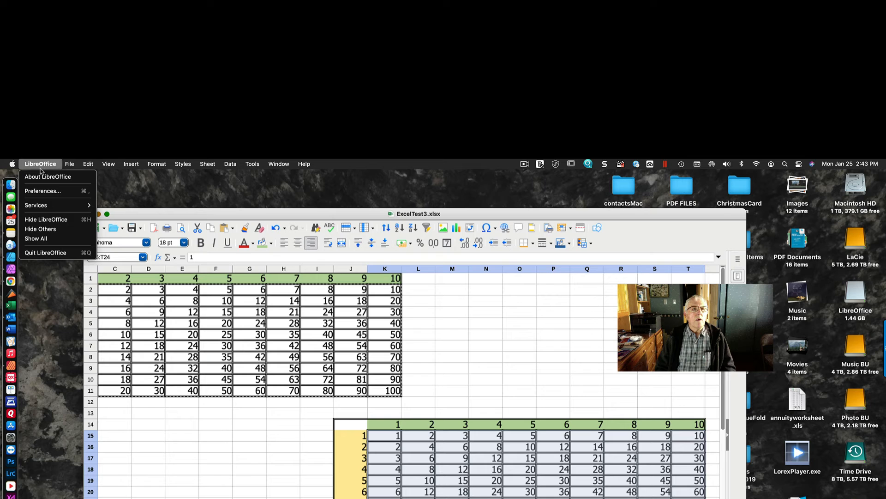
left_click(49, 252)
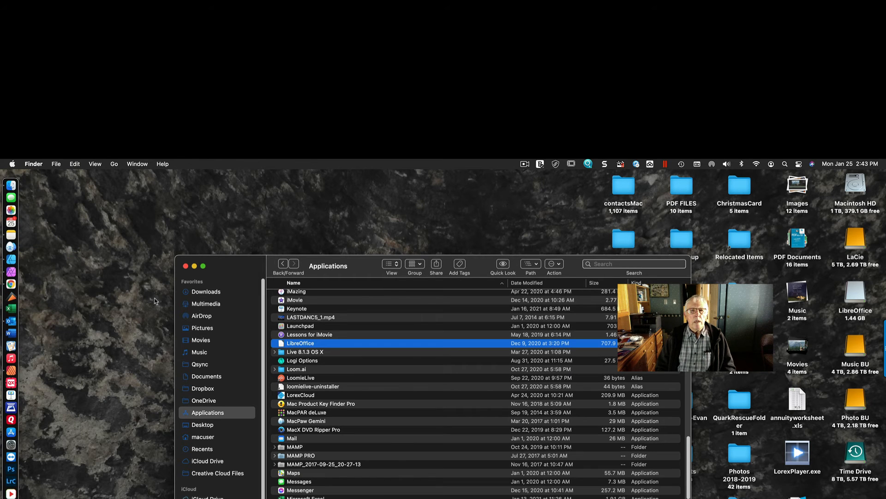
left_click(185, 266)
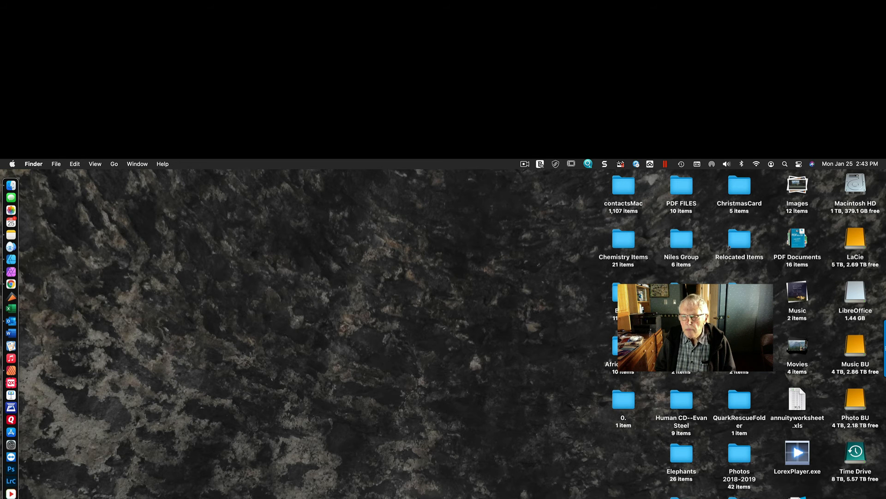
Open ExcelTest3.xlsx from the Cybergeezer-Excel folder in Microsoft Excel.
key("super+n")
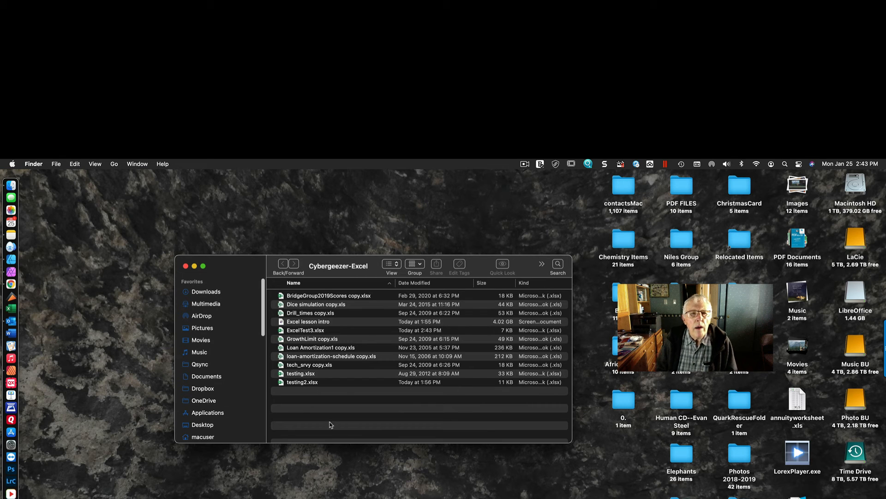
left_click(305, 332)
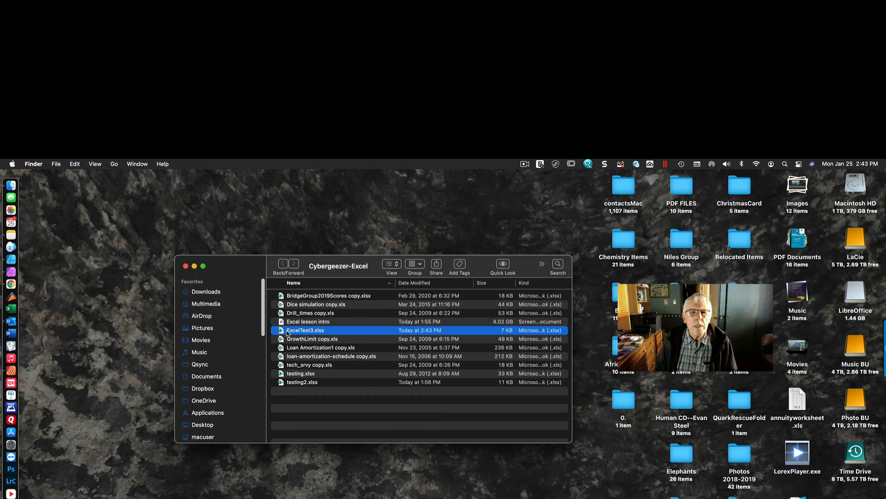
double_click(373, 333)
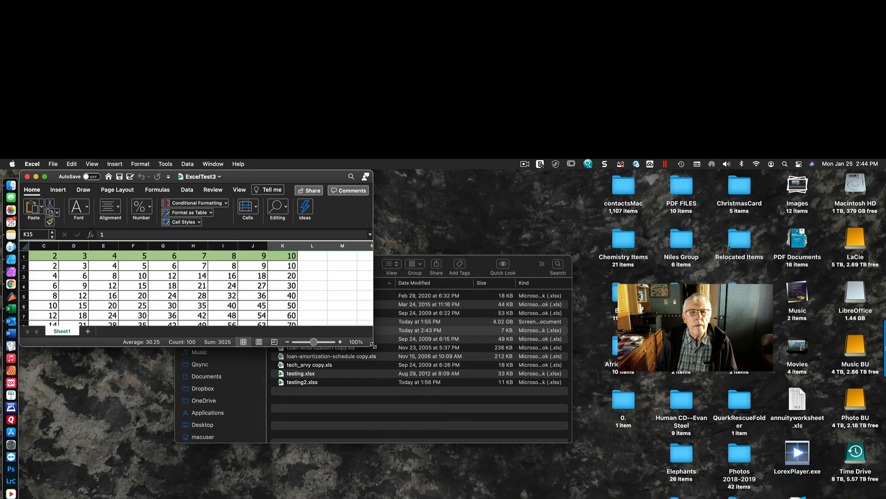
Enlarge the workbook window and examine both multiplication tables, going back to column A.
left_click_drag(373, 345, 649, 498)
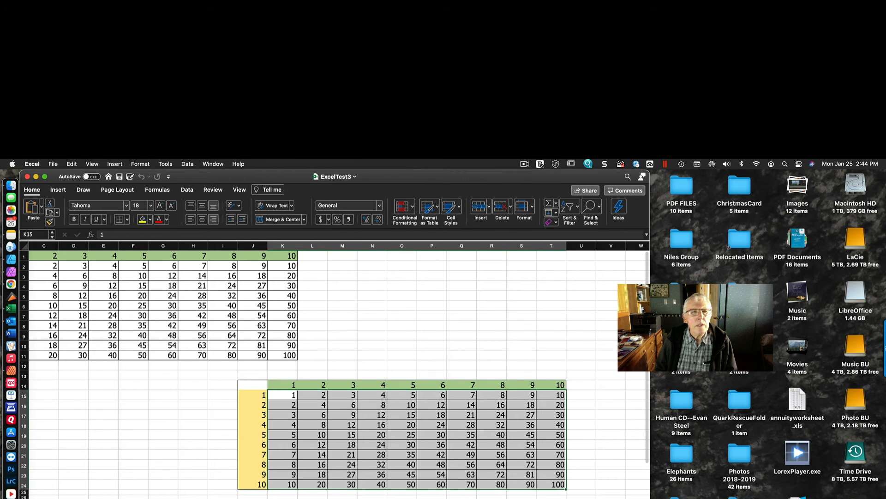
scroll(196, 421, "down", 2)
scroll(196, 421, "up", 2)
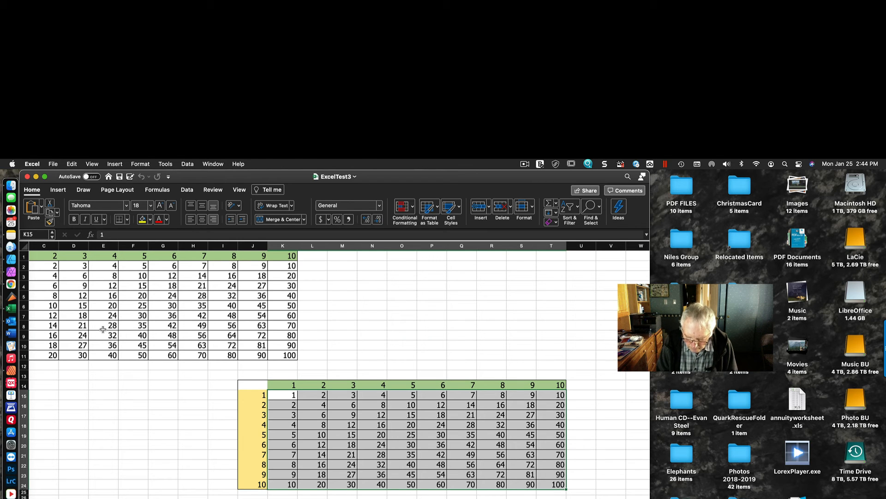
key("Home")
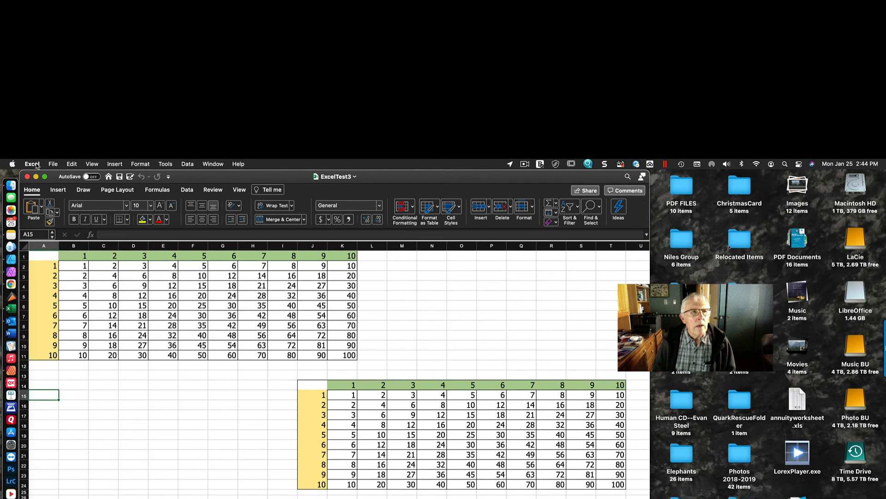
Quit Excel and open Dice simulation copy.xls from the Cybergeezer-Excel folder with LibreOffice.
left_click(37, 164)
left_click(45, 267)
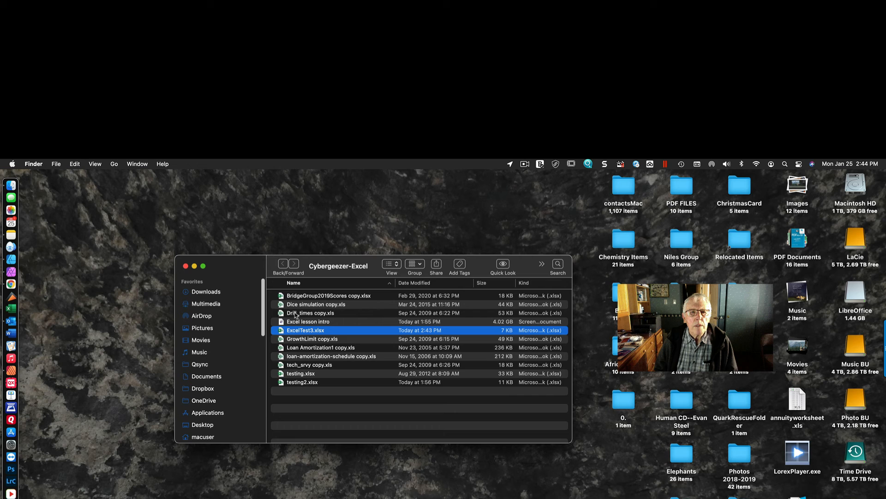
left_click(298, 304)
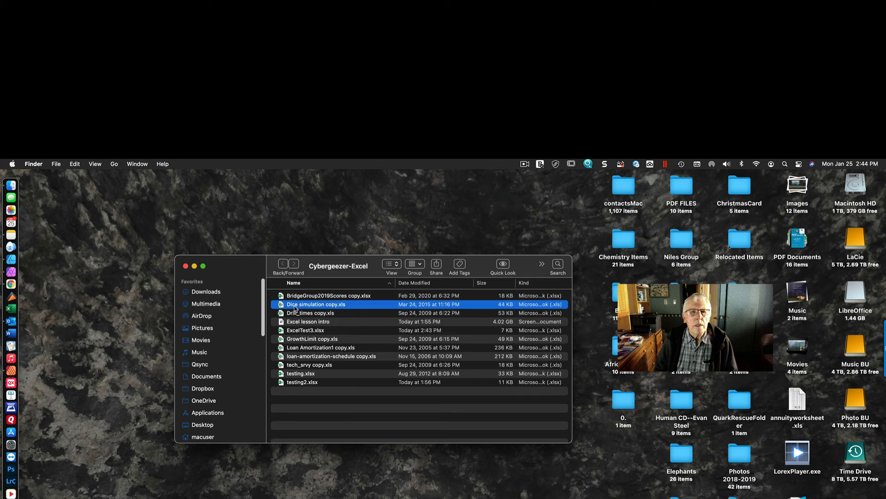
right_click(327, 306)
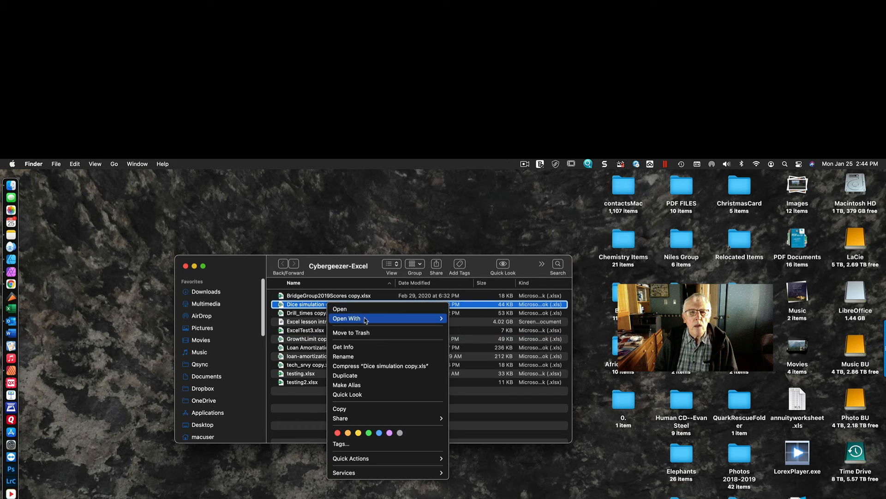
mouse_move(375, 320)
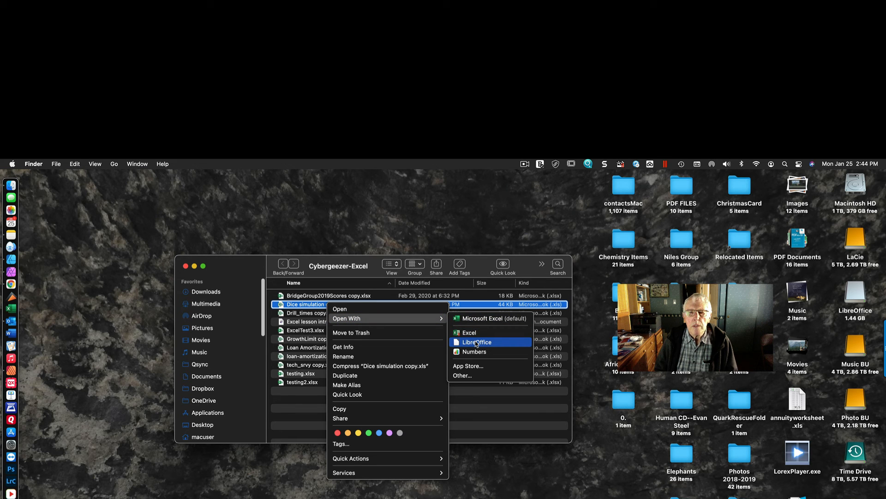
left_click(477, 342)
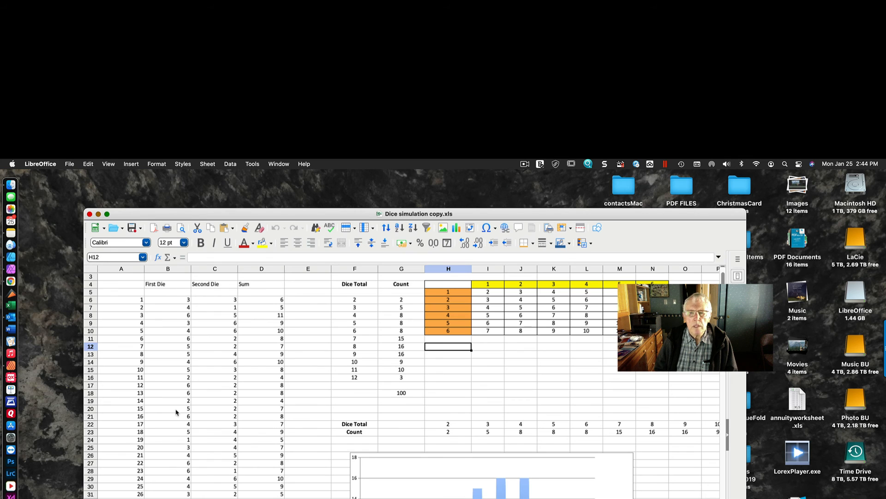
Select empty cell I17, recalculate the dice simulation three times, and examine the chart of dice total counts.
scroll(264, 379, "up", 2)
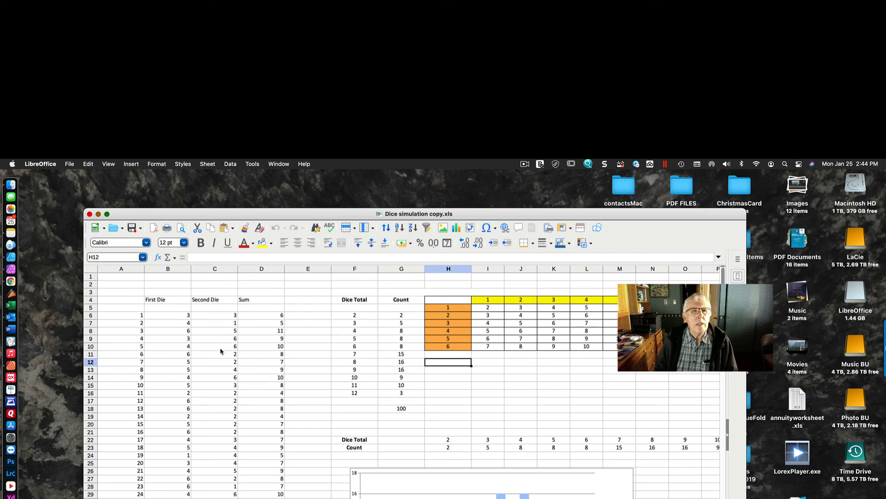
left_click(497, 402)
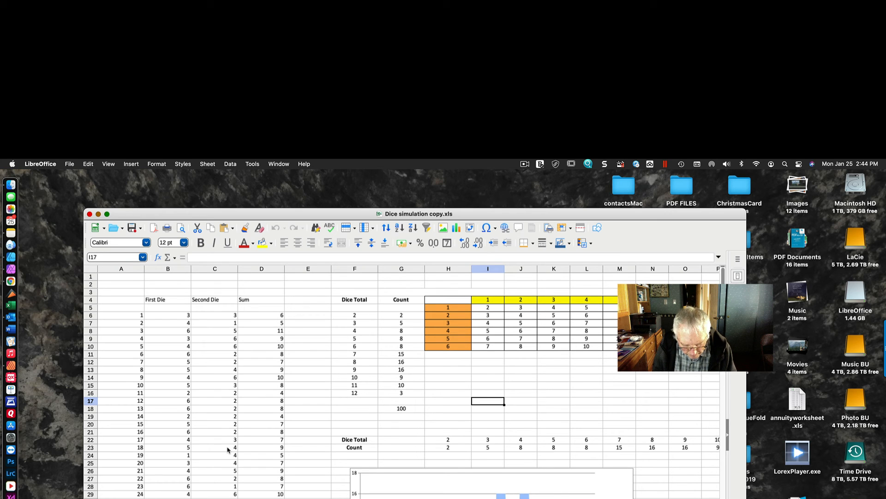
key("F9")
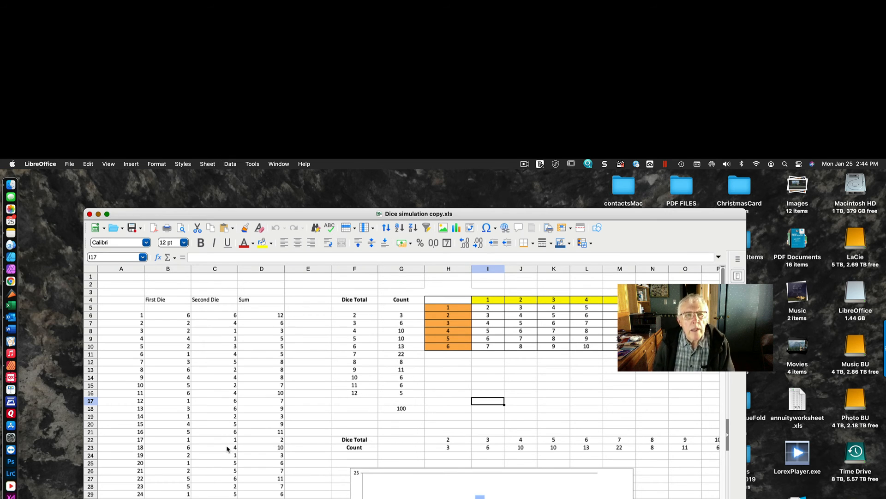
key("F9")
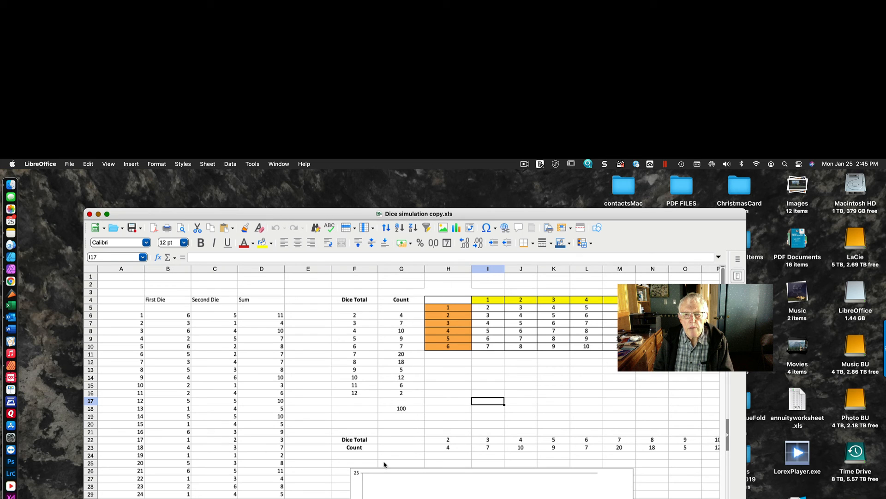
key("F9")
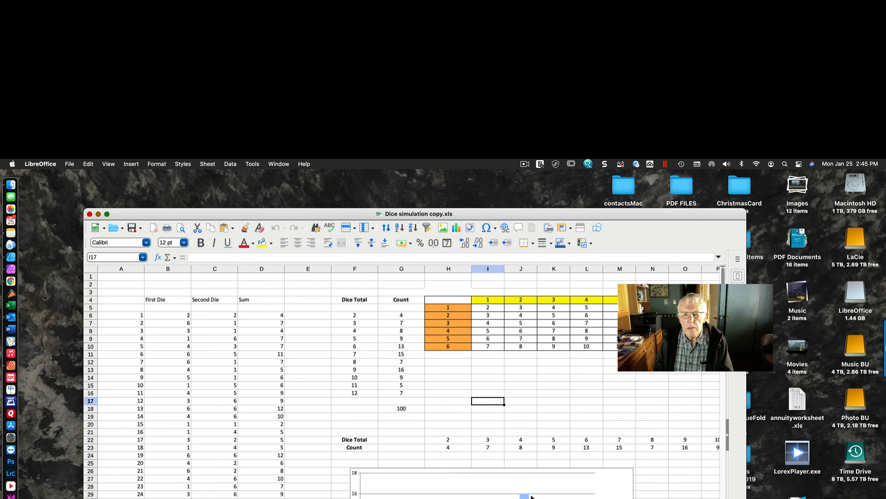
scroll(531, 496, "down", 3)
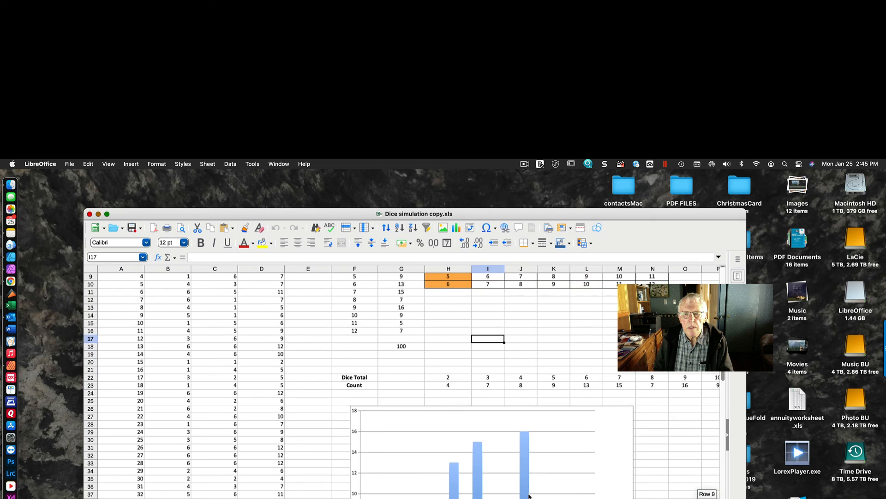
scroll(529, 495, "down", 2)
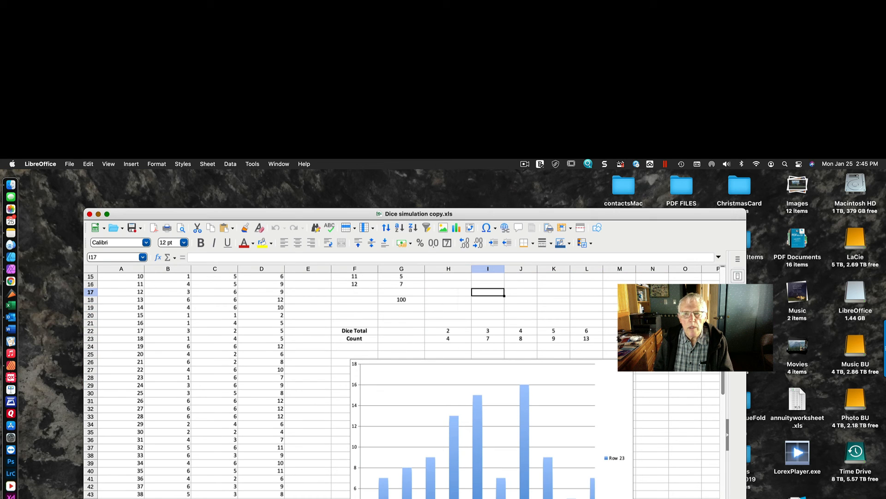
Recalculate the dice simulation eight times and examine how the counts and the chart change with each set of rolls.
key("F9")
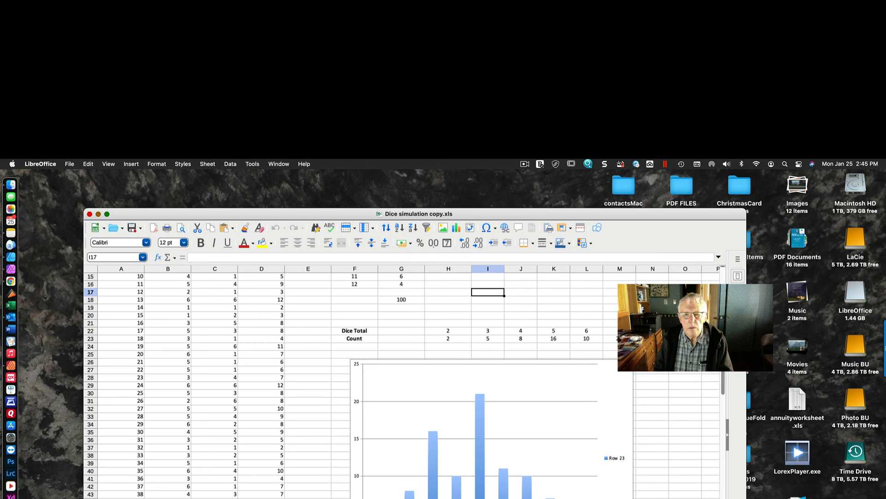
key("F9")
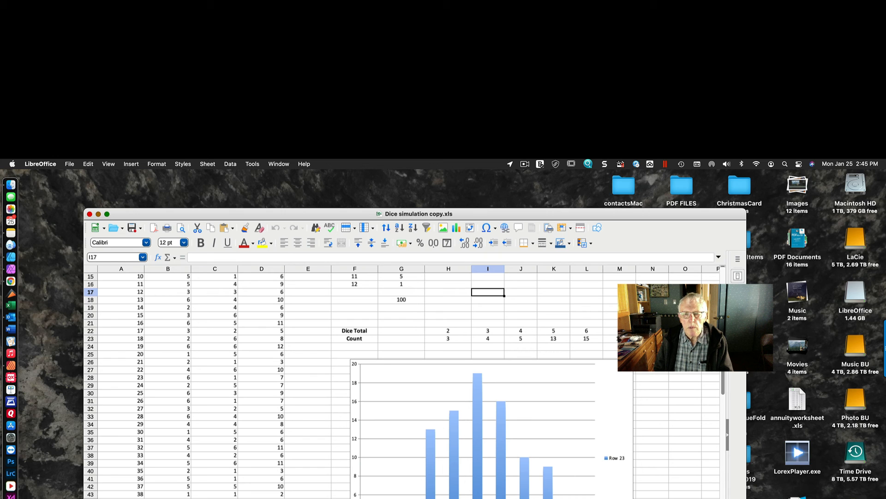
key("F9")
key("F9")
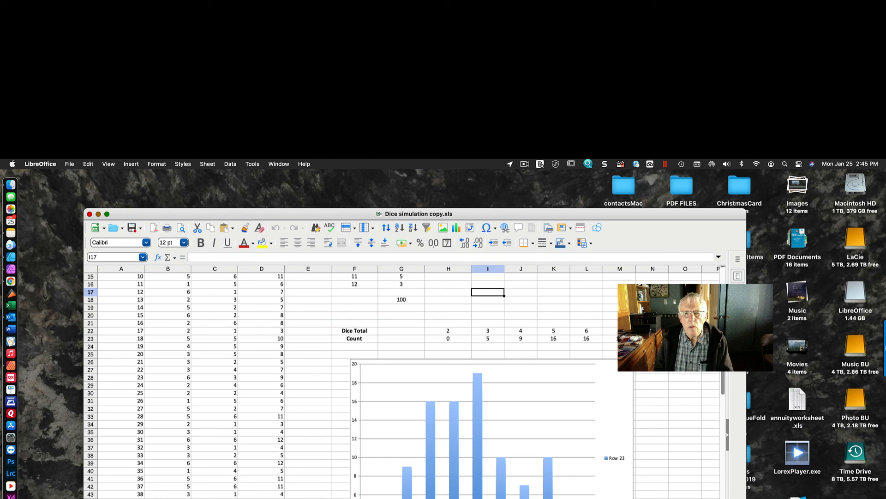
key("F9")
key("F9")
key("F9")
key("F9")
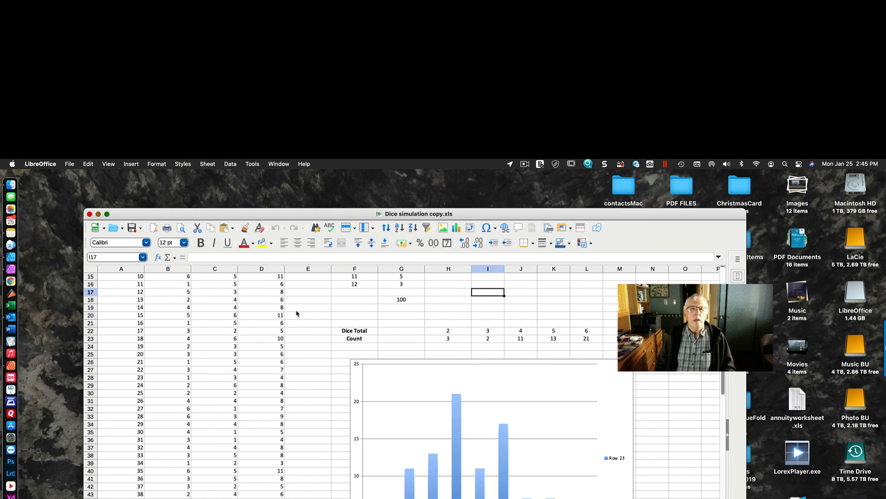
Quit LibreOffice without saving the changes and open Dice simulation copy.xls from the Cybergeezer-Excel folder in Numbers.
left_click(42, 163)
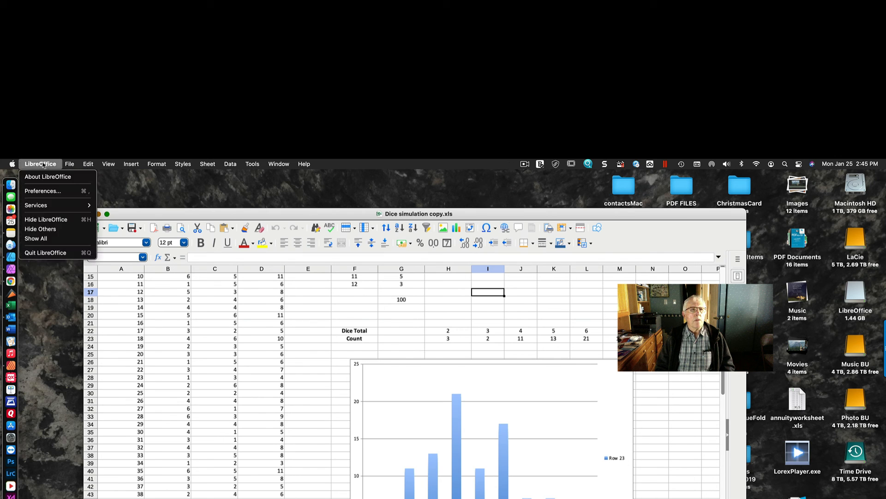
left_click(52, 254)
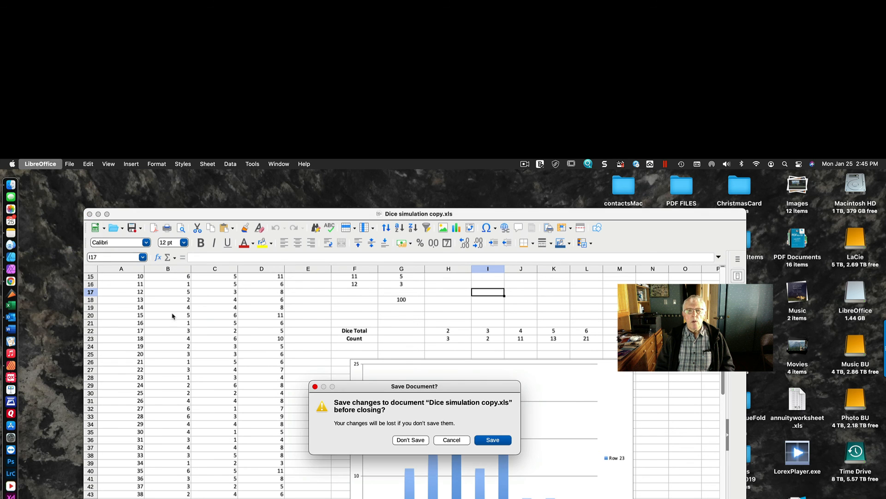
left_click(415, 441)
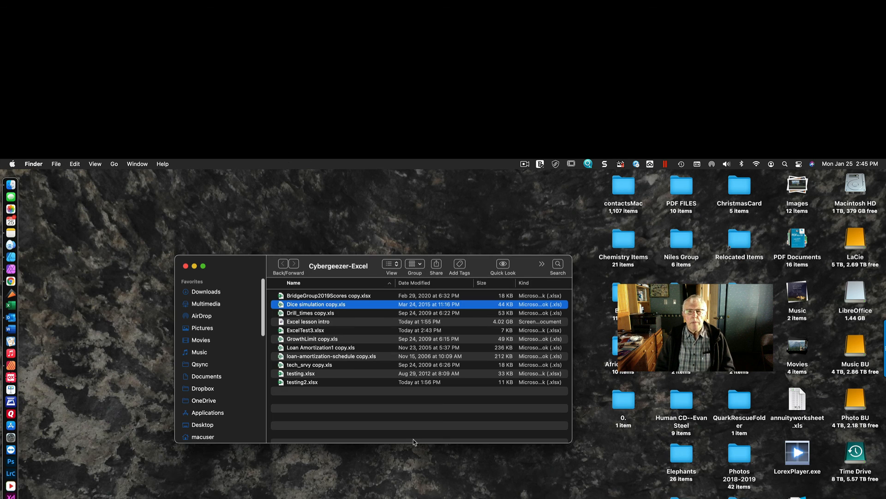
right_click(351, 305)
mouse_move(374, 318)
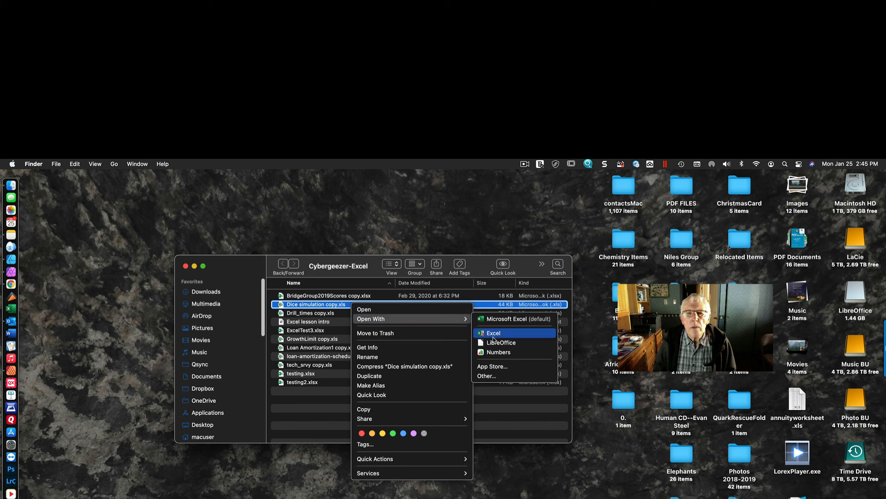
left_click(493, 353)
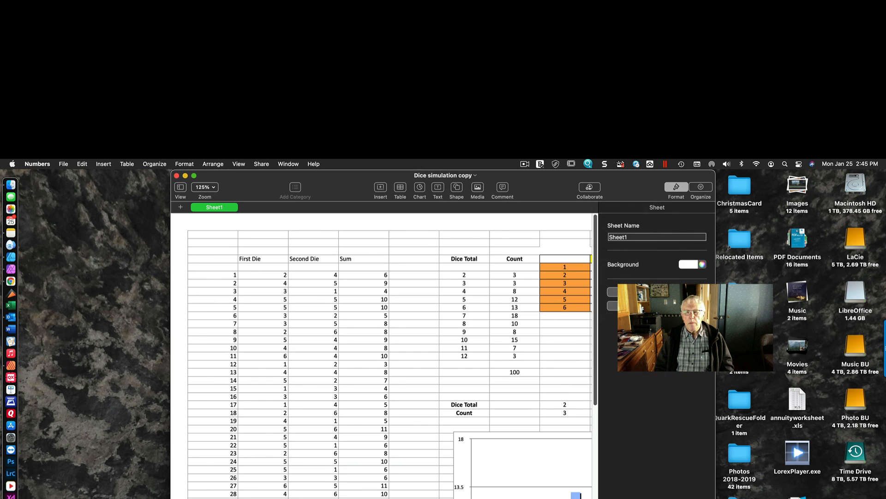
Examine the dice rolls, the chart and the totals table in Numbers, including cells F6 and H9.
scroll(549, 454, "down", 15)
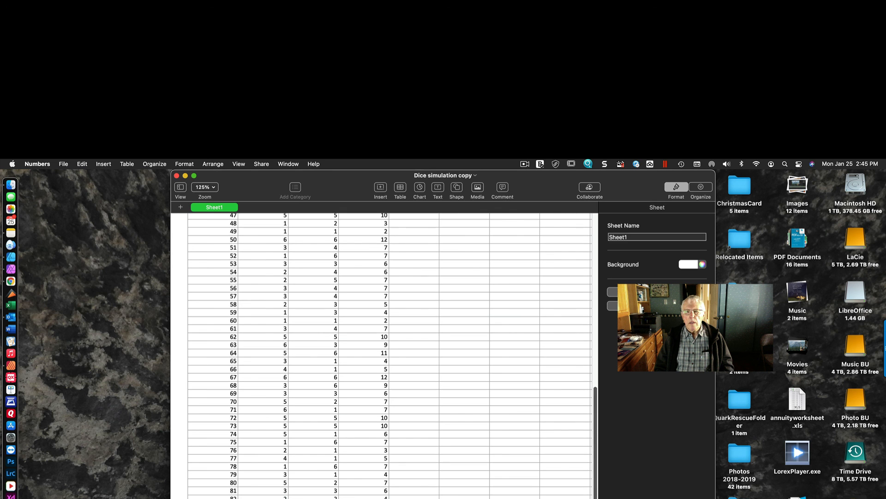
scroll(545, 457, "down", 5)
scroll(542, 461, "up", 14)
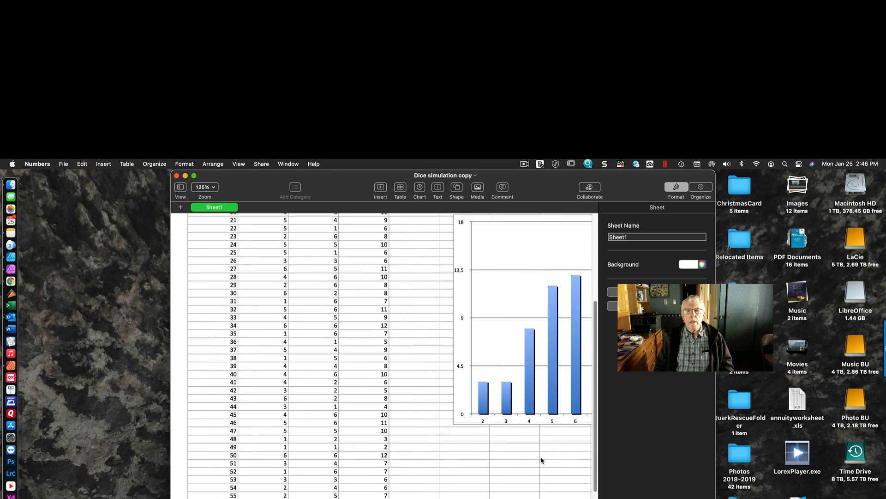
scroll(367, 390, "up", 8)
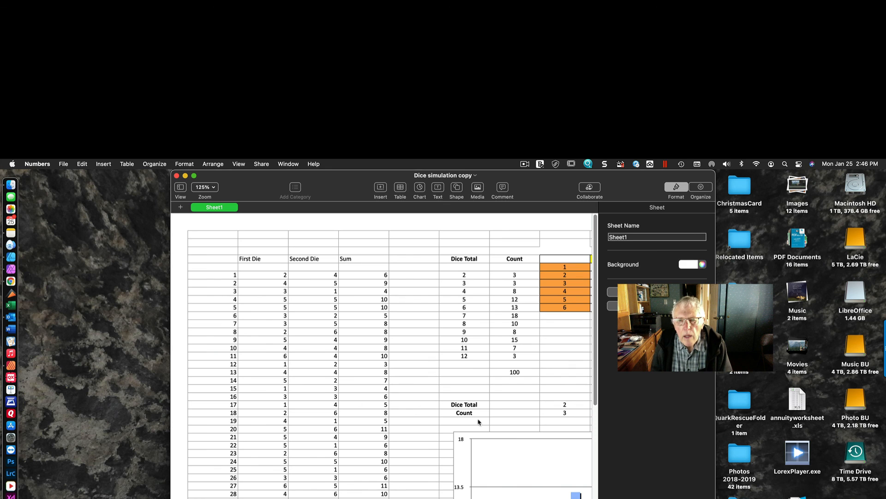
left_click(597, 430)
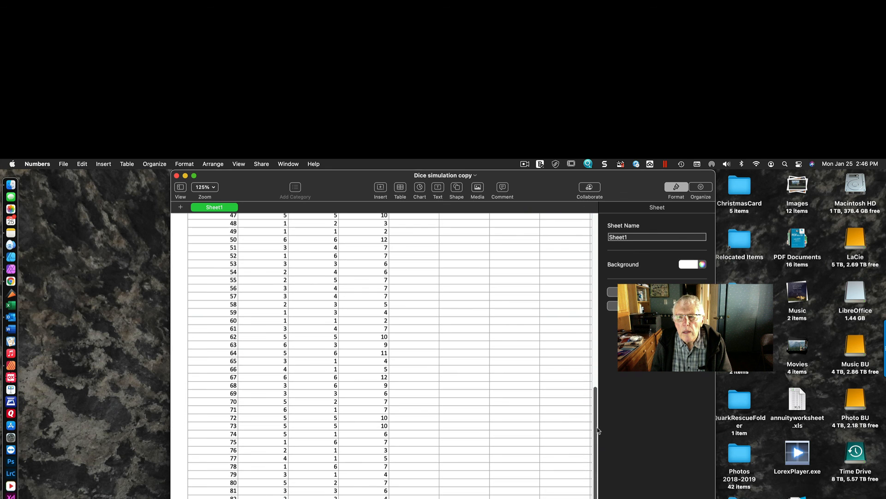
left_click_drag(594, 427, 576, 227)
left_click(460, 276)
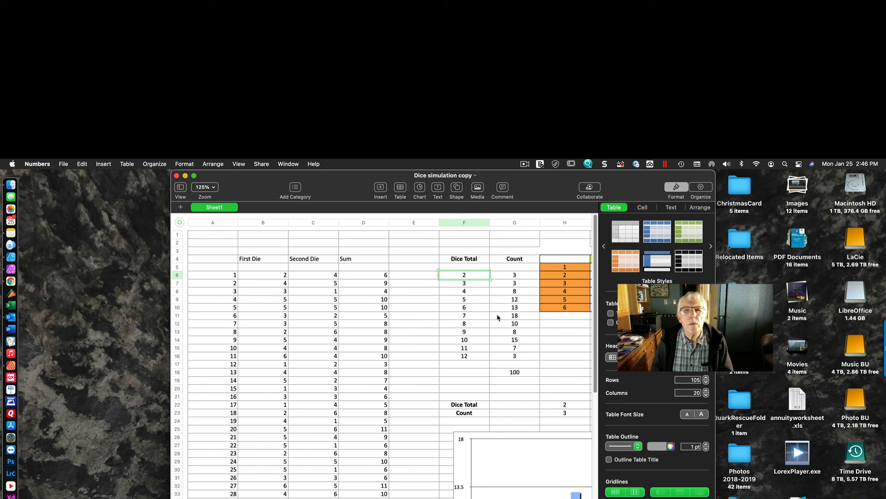
left_click(559, 301)
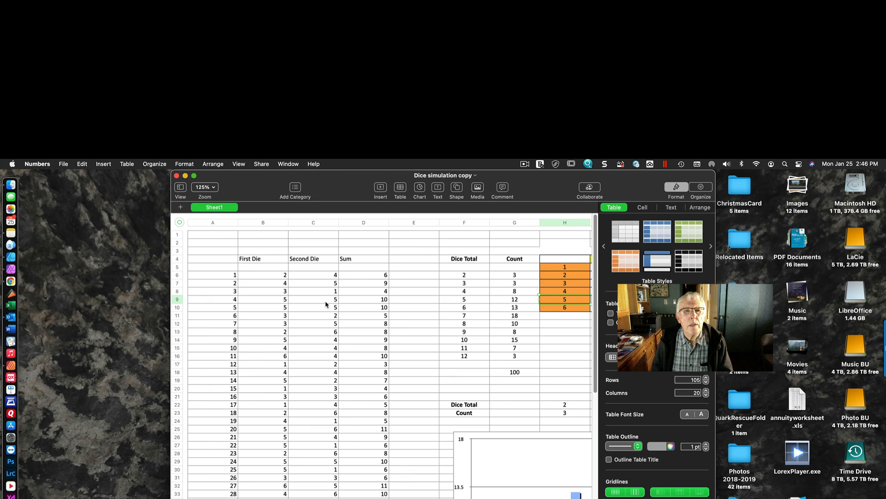
Inspect the Sum formula of the first roll in cell D6 and leave it without keeping any edits.
left_click(385, 277)
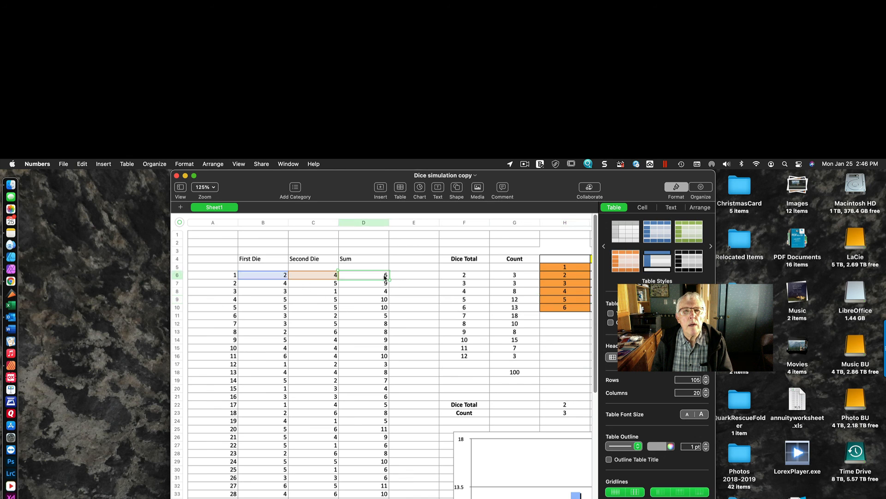
double_click(380, 277)
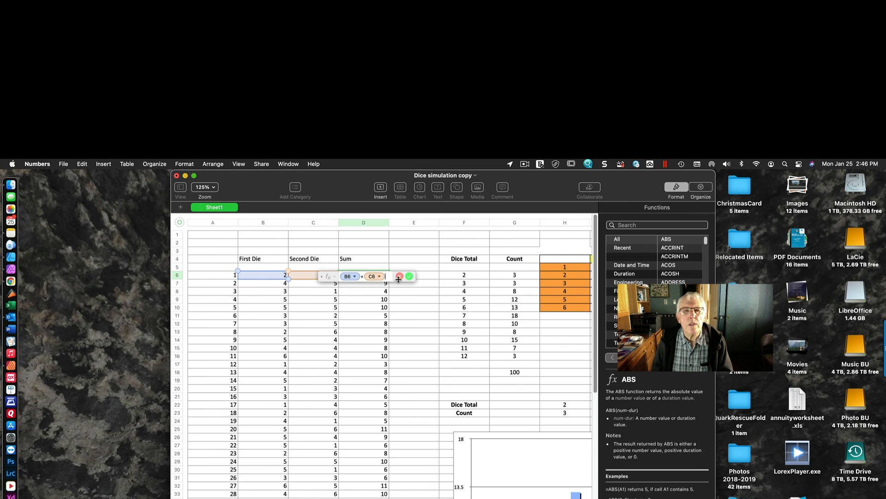
left_click(381, 293)
left_click(381, 293)
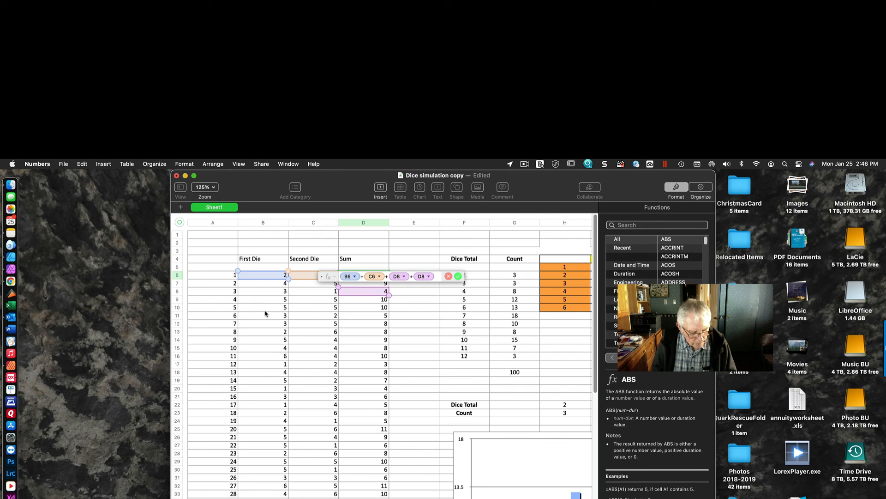
key("Escape")
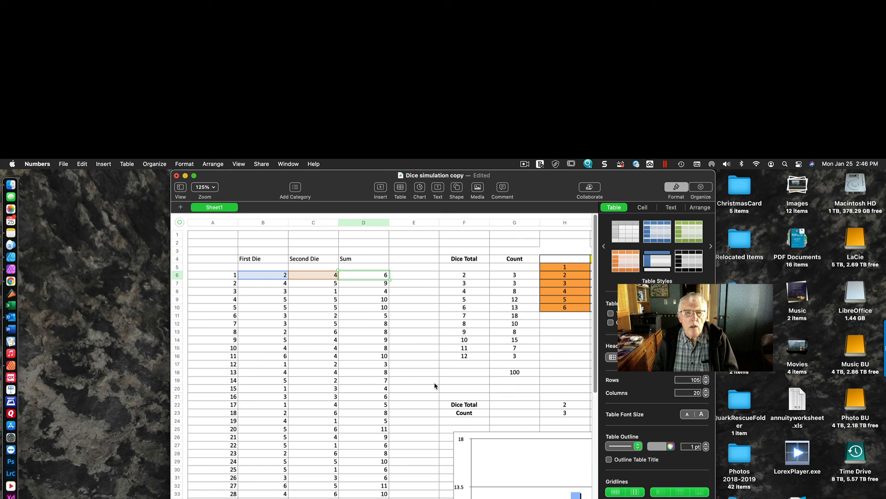
left_click(36, 165)
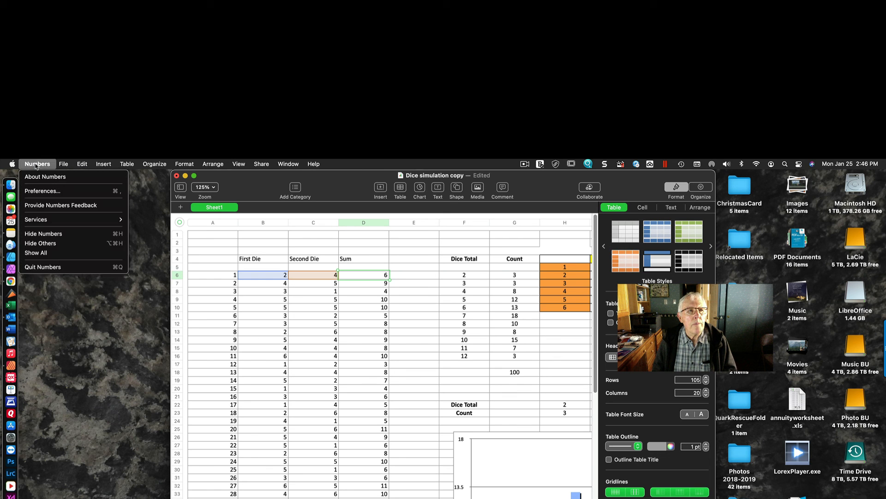
left_click(39, 270)
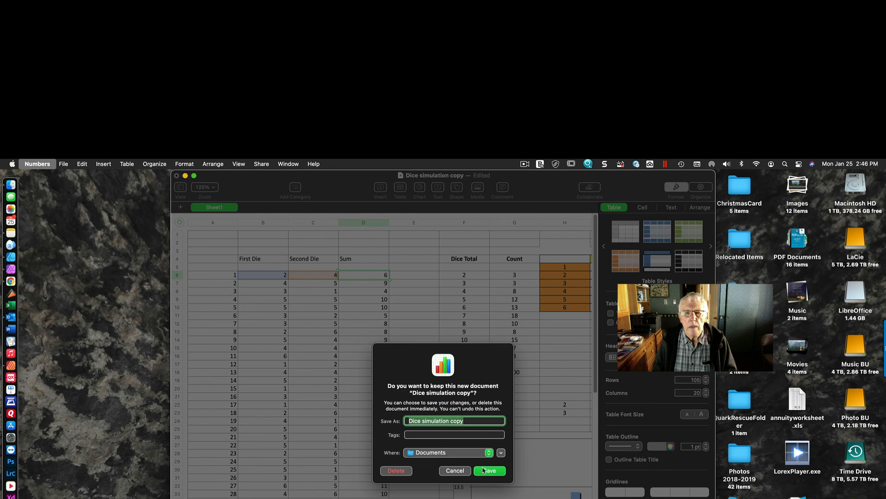
left_click(454, 471)
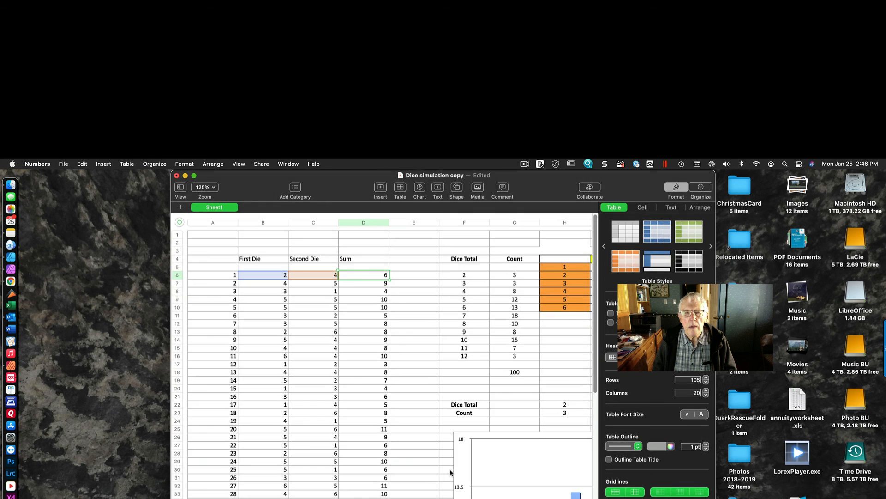
left_click(524, 164)
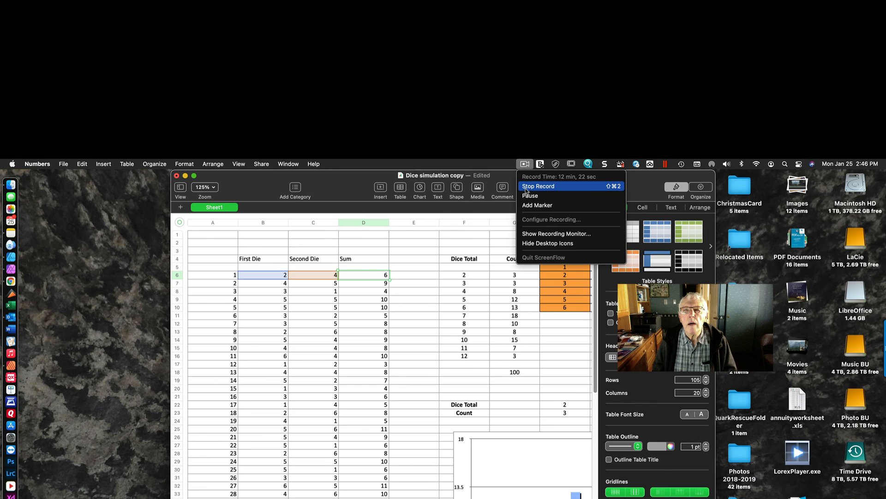